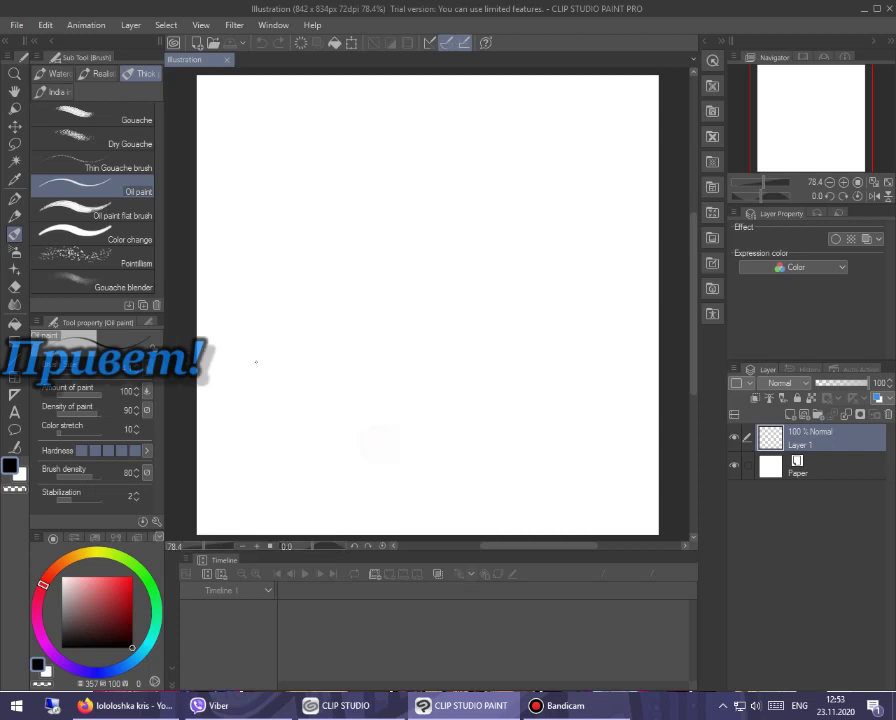
Step: Paint a solid curved hair mass in orange-brown (hue 33, saturation 100, value 57) with the Oil paint flat brush
{"action": "left_click", "coordinate": [110, 214]}
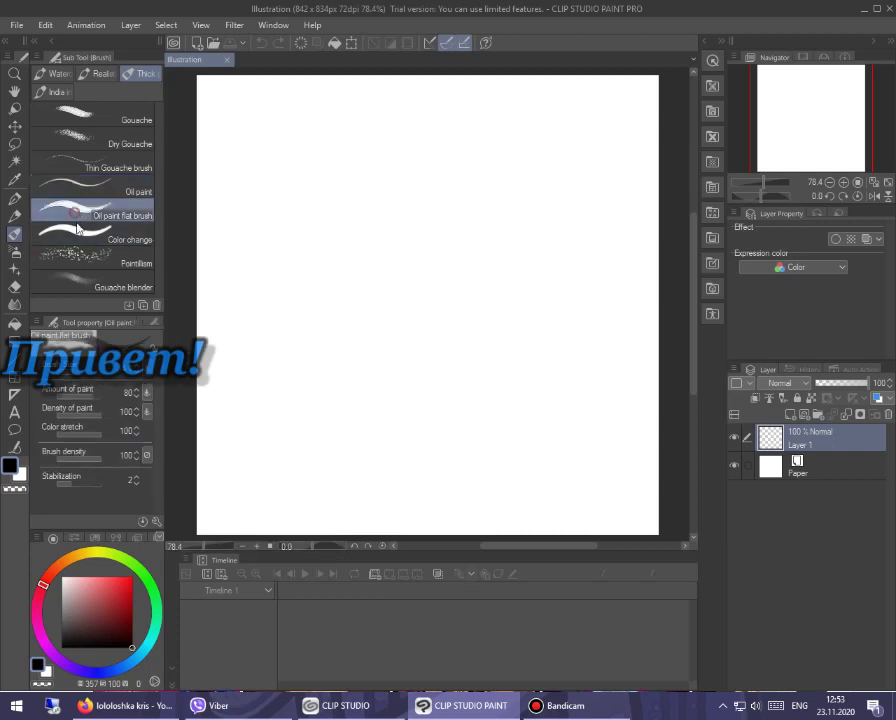
{"action": "left_click", "coordinate": [71, 562]}
{"action": "left_click", "coordinate": [133, 606]}
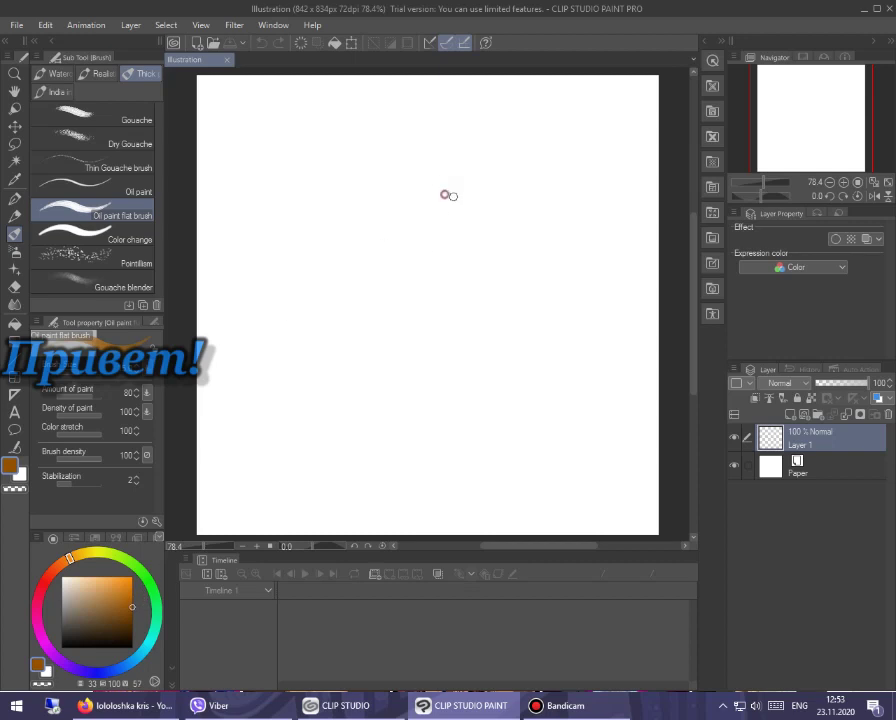
{"action": "left_click_drag", "start_coordinate": [449, 195], "coordinate": [309, 343]}
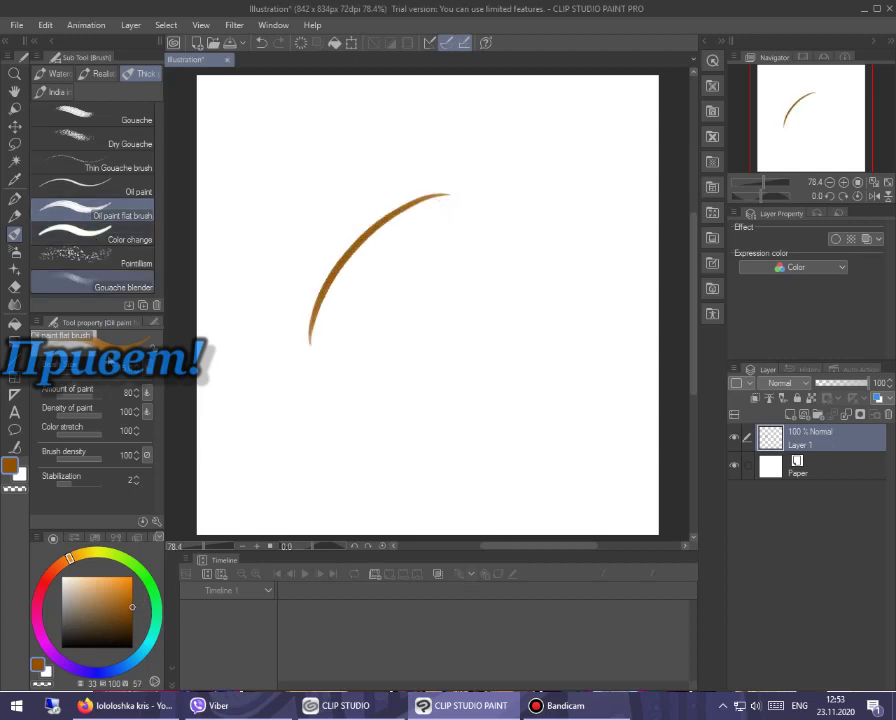
{"action": "mouse_move", "coordinate": [292, 265]}
{"action": "left_mouse_down"}
{"action": "mouse_move", "coordinate": [344, 270]}
{"action": "mouse_move", "coordinate": [410, 200]}
{"action": "mouse_move", "coordinate": [444, 234]}
{"action": "mouse_move", "coordinate": [381, 348]}
{"action": "mouse_move", "coordinate": [358, 320]}
{"action": "mouse_move", "coordinate": [482, 208]}
{"action": "mouse_move", "coordinate": [396, 352]}
{"action": "mouse_move", "coordinate": [388, 425]}
{"action": "mouse_move", "coordinate": [464, 190]}
{"action": "mouse_move", "coordinate": [362, 280]}
{"action": "mouse_move", "coordinate": [384, 380]}
{"action": "mouse_move", "coordinate": [525, 192]}
{"action": "mouse_move", "coordinate": [474, 164]}
{"action": "mouse_move", "coordinate": [524, 200]}
{"action": "mouse_move", "coordinate": [458, 234]}
{"action": "mouse_move", "coordinate": [360, 396]}
{"action": "mouse_move", "coordinate": [410, 254]}
{"action": "mouse_move", "coordinate": [490, 280]}
{"action": "left_mouse_up"}
Step: Layer dark brown, light brown and mid-brown (33/100/50) strokes over the hair mass, extending it to a pointed lower tip
{"action": "left_click", "coordinate": [129, 629]}
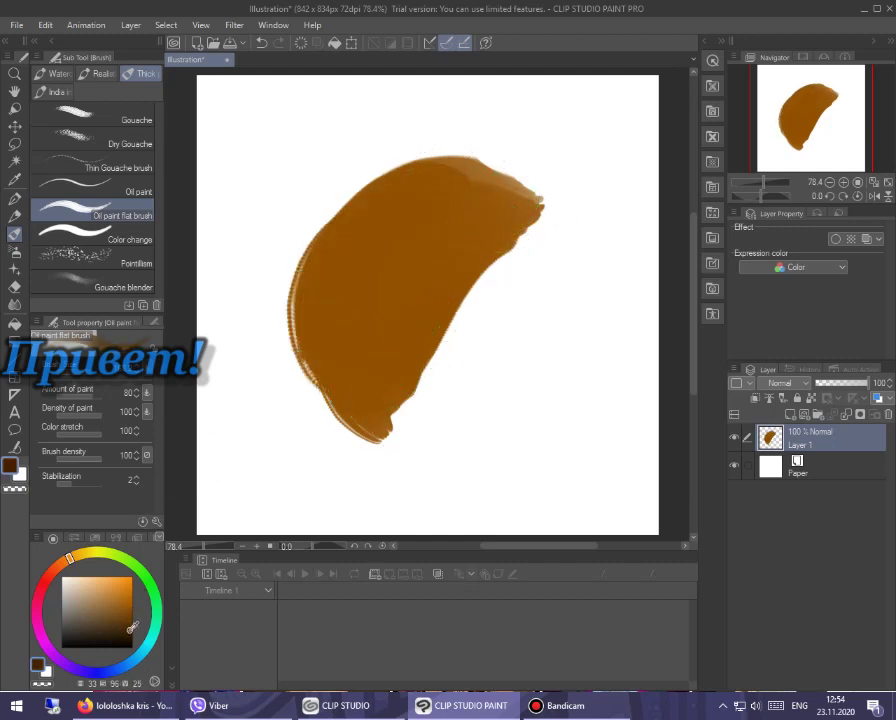
{"action": "mouse_move", "coordinate": [520, 232]}
{"action": "left_mouse_down"}
{"action": "mouse_move", "coordinate": [380, 418]}
{"action": "mouse_move", "coordinate": [504, 216]}
{"action": "mouse_move", "coordinate": [410, 298]}
{"action": "mouse_move", "coordinate": [464, 172]}
{"action": "mouse_move", "coordinate": [409, 443]}
{"action": "mouse_move", "coordinate": [500, 250]}
{"action": "mouse_move", "coordinate": [436, 360]}
{"action": "mouse_move", "coordinate": [490, 270]}
{"action": "mouse_move", "coordinate": [421, 473]}
{"action": "left_mouse_up"}
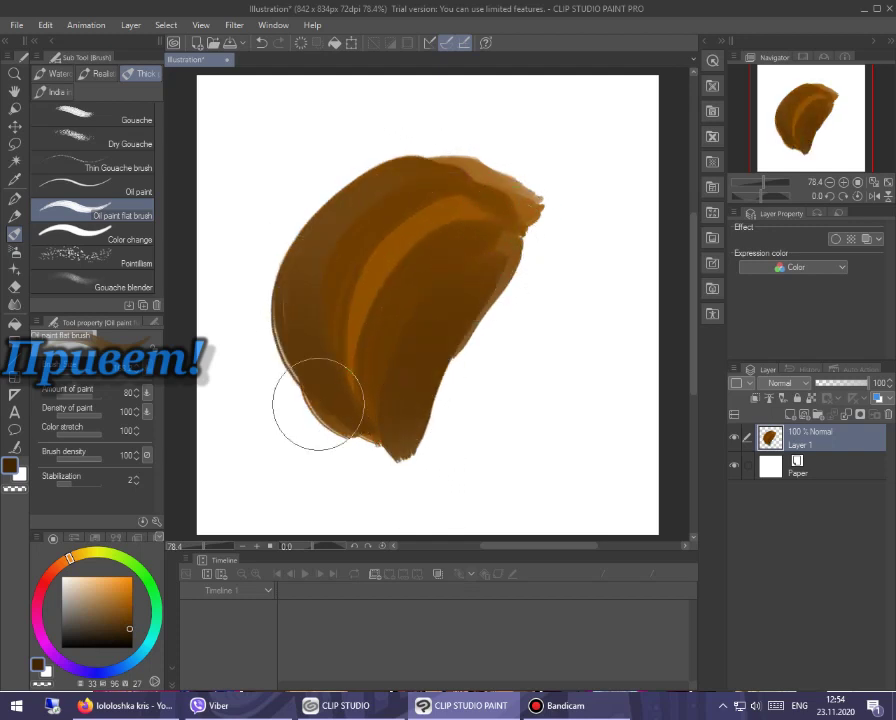
{"action": "left_click", "coordinate": [113, 586]}
{"action": "left_click_drag", "start_coordinate": [102, 592], "coordinate": [107, 602]}
{"action": "mouse_move", "coordinate": [482, 196]}
{"action": "left_mouse_down"}
{"action": "mouse_move", "coordinate": [416, 270]}
{"action": "mouse_move", "coordinate": [377, 455]}
{"action": "left_mouse_up"}
{"action": "mouse_move", "coordinate": [444, 236]}
{"action": "left_mouse_down"}
{"action": "mouse_move", "coordinate": [412, 410]}
{"action": "mouse_move", "coordinate": [478, 228]}
{"action": "mouse_move", "coordinate": [341, 520]}
{"action": "mouse_move", "coordinate": [366, 415]}
{"action": "mouse_move", "coordinate": [338, 360]}
{"action": "mouse_move", "coordinate": [400, 442]}
{"action": "left_mouse_up"}
{"action": "left_click", "coordinate": [132, 611]}
{"action": "mouse_move", "coordinate": [466, 170]}
{"action": "left_mouse_down"}
{"action": "mouse_move", "coordinate": [374, 410]}
{"action": "mouse_move", "coordinate": [486, 205]}
{"action": "mouse_move", "coordinate": [405, 412]}
{"action": "mouse_move", "coordinate": [499, 214]}
{"action": "mouse_move", "coordinate": [412, 218]}
{"action": "mouse_move", "coordinate": [399, 340]}
{"action": "mouse_move", "coordinate": [439, 256]}
{"action": "mouse_move", "coordinate": [420, 420]}
{"action": "mouse_move", "coordinate": [399, 222]}
{"action": "mouse_move", "coordinate": [340, 450]}
{"action": "left_mouse_up"}
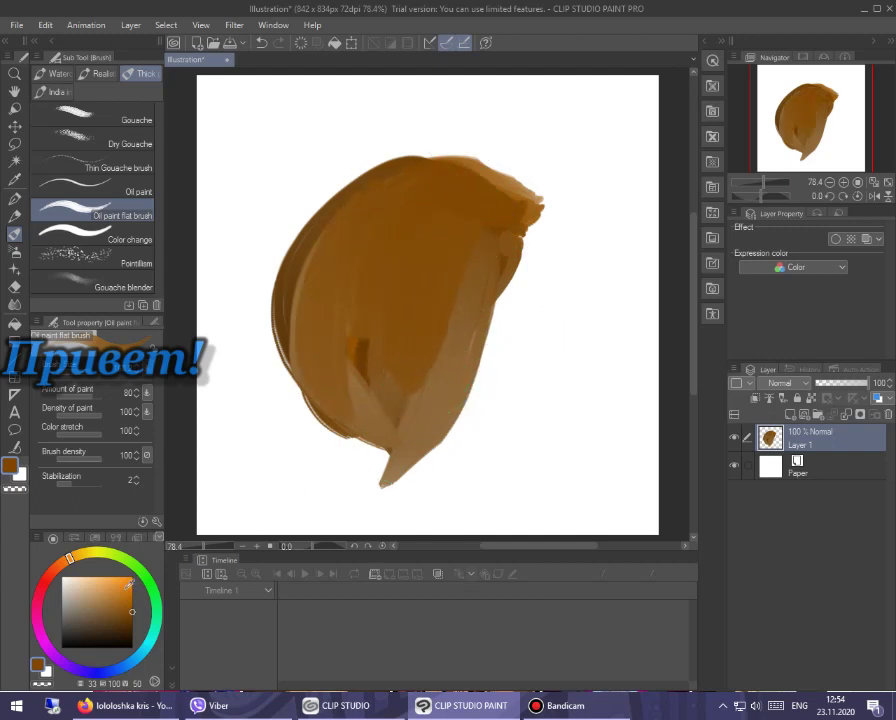
Step: Configure the Color change brush with amount of paint 100, density of paint 0, color stretch 0, brush density 100 and stabilization 28
{"action": "left_click", "coordinate": [92, 232]}
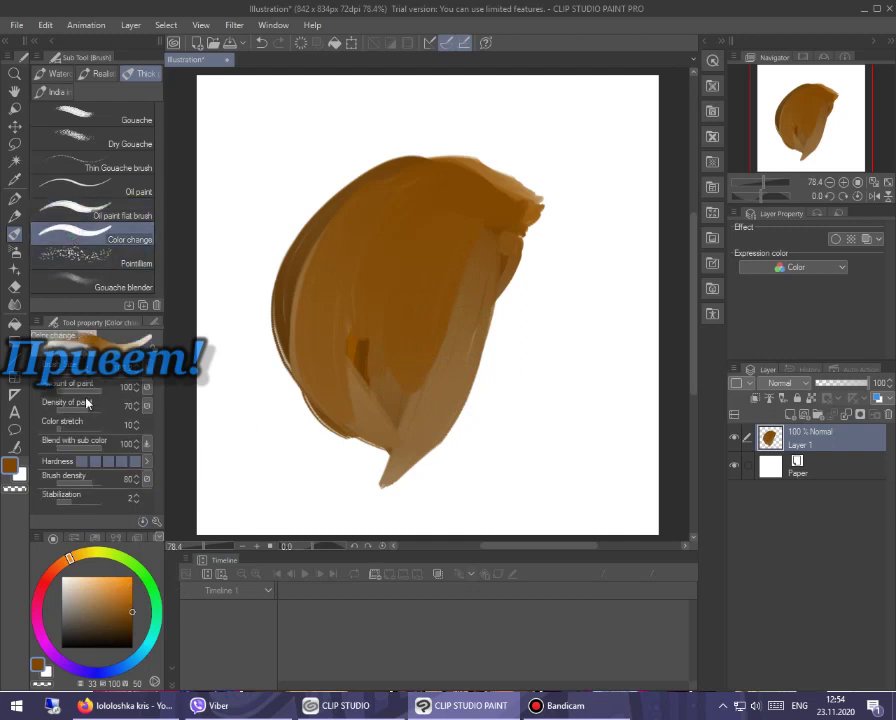
{"action": "mouse_move", "coordinate": [96, 390]}
{"action": "left_mouse_down"}
{"action": "mouse_move", "coordinate": [76, 392]}
{"action": "mouse_move", "coordinate": [102, 392]}
{"action": "left_mouse_up"}
{"action": "left_click", "coordinate": [70, 410]}
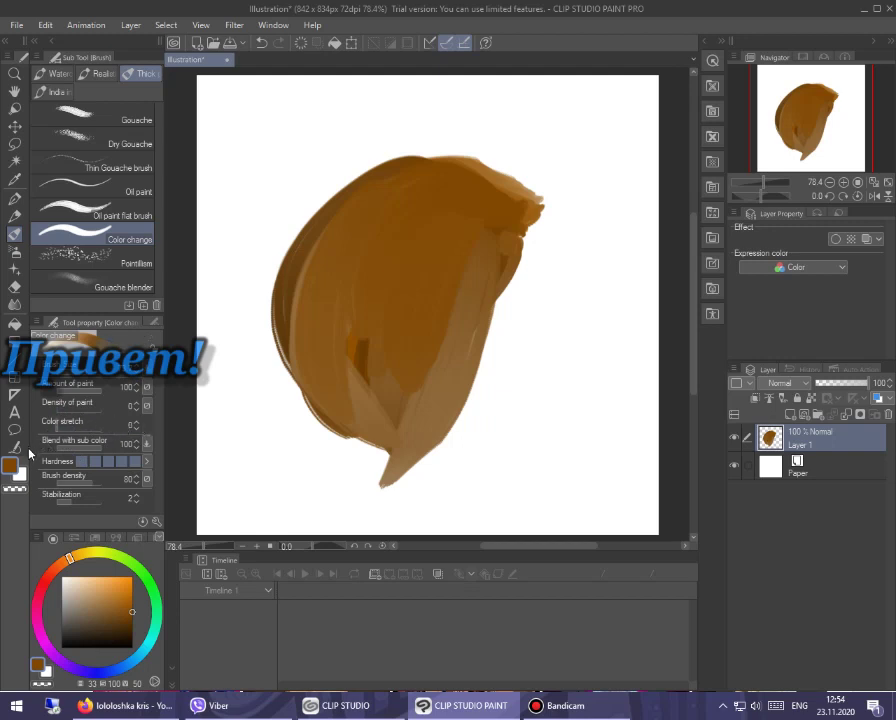
{"action": "left_click", "coordinate": [67, 488]}
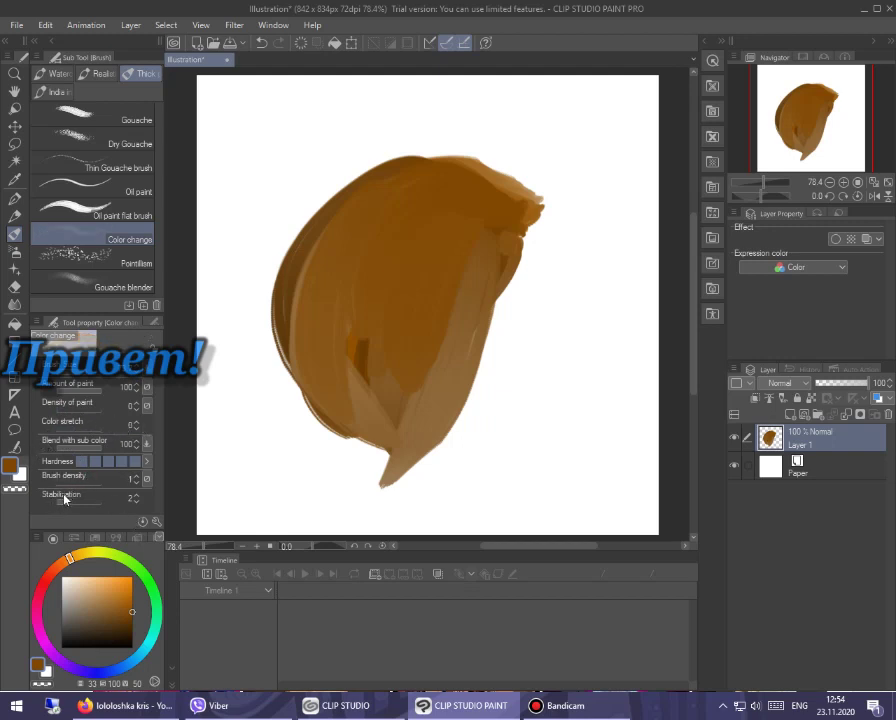
{"action": "left_click_drag", "start_coordinate": [63, 490], "coordinate": [145, 490]}
{"action": "left_click_drag", "start_coordinate": [75, 501], "coordinate": [110, 498]}
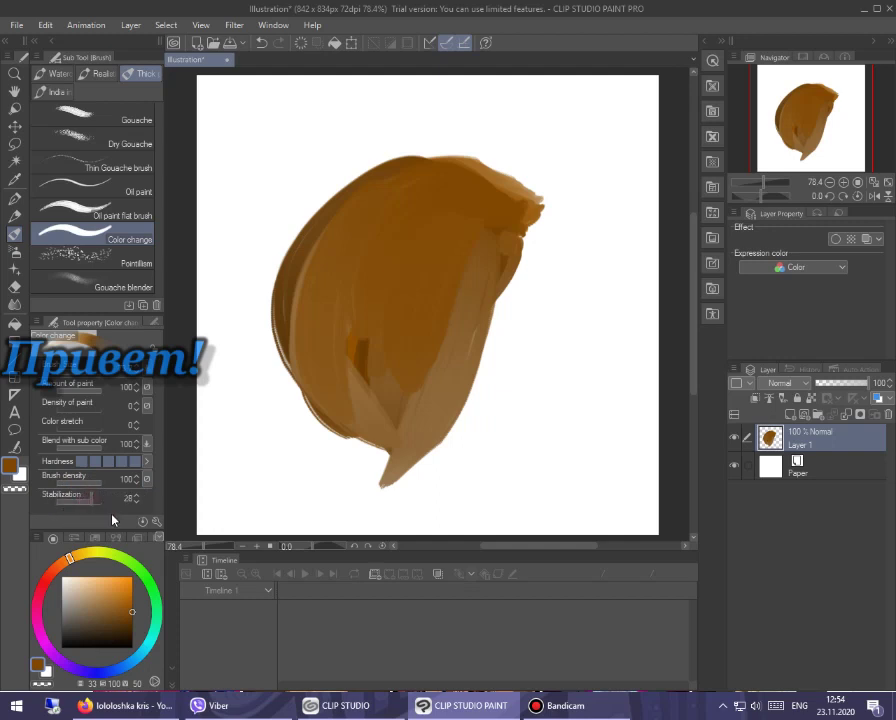
Step: Try blending strands down the hair with the Color change brush and undo the strokes
{"action": "left_click_drag", "start_coordinate": [471, 194], "coordinate": [385, 378]}
{"action": "left_click_drag", "start_coordinate": [488, 216], "coordinate": [438, 455]}
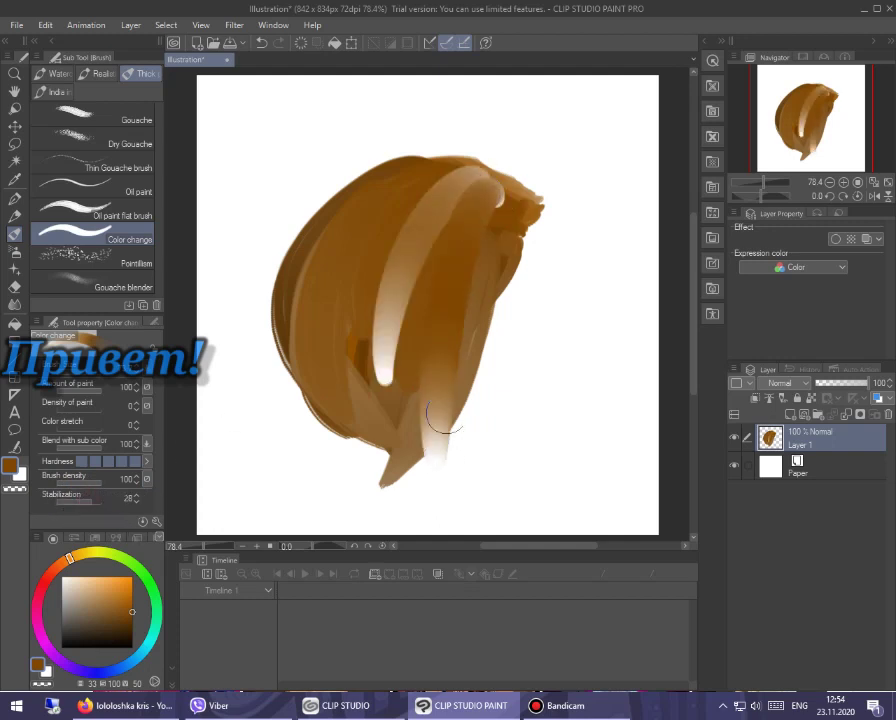
{"action": "mouse_move", "coordinate": [532, 248]}
{"action": "left_mouse_down"}
{"action": "mouse_move", "coordinate": [430, 278]}
{"action": "mouse_move", "coordinate": [366, 412]}
{"action": "left_mouse_up"}
{"action": "mouse_move", "coordinate": [436, 206]}
{"action": "left_mouse_down"}
{"action": "mouse_move", "coordinate": [361, 214]}
{"action": "mouse_move", "coordinate": [328, 432]}
{"action": "left_mouse_up"}
{"action": "mouse_move", "coordinate": [389, 207]}
{"action": "left_mouse_down"}
{"action": "mouse_move", "coordinate": [355, 200]}
{"action": "mouse_move", "coordinate": [385, 444]}
{"action": "left_mouse_up"}
{"action": "key", "text": "ctrl+z"}
{"action": "key", "text": "ctrl+z"}
{"action": "key", "text": "ctrl+z"}
{"action": "key", "text": "ctrl+z"}
{"action": "key", "text": "ctrl+z"}
{"action": "key", "text": "ctrl+z"}
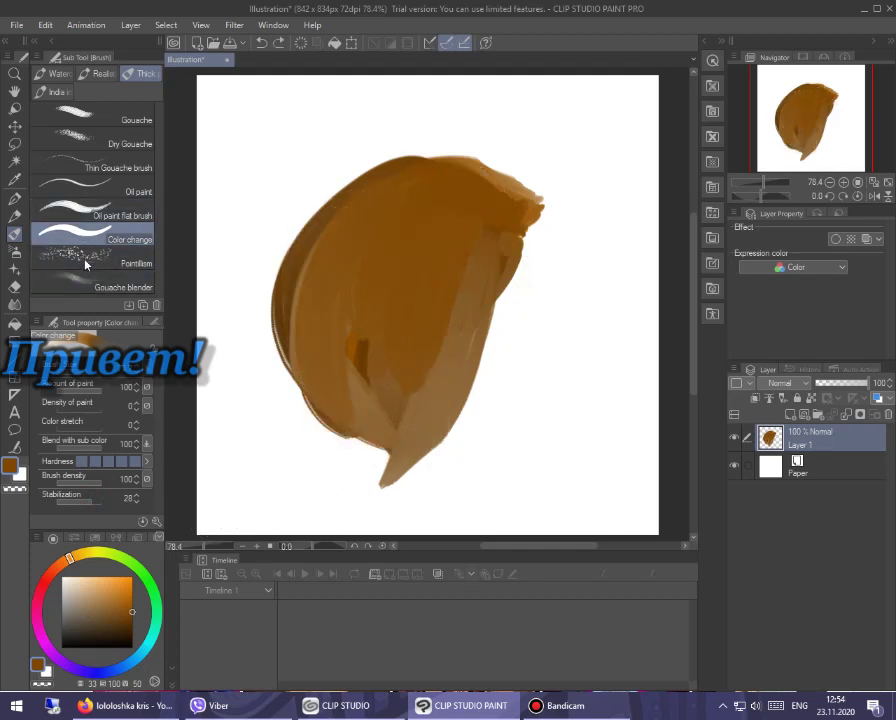
Step: Try shading the hair with the Round watercolor brush and undo the strokes
{"action": "left_click", "coordinate": [54, 73]}
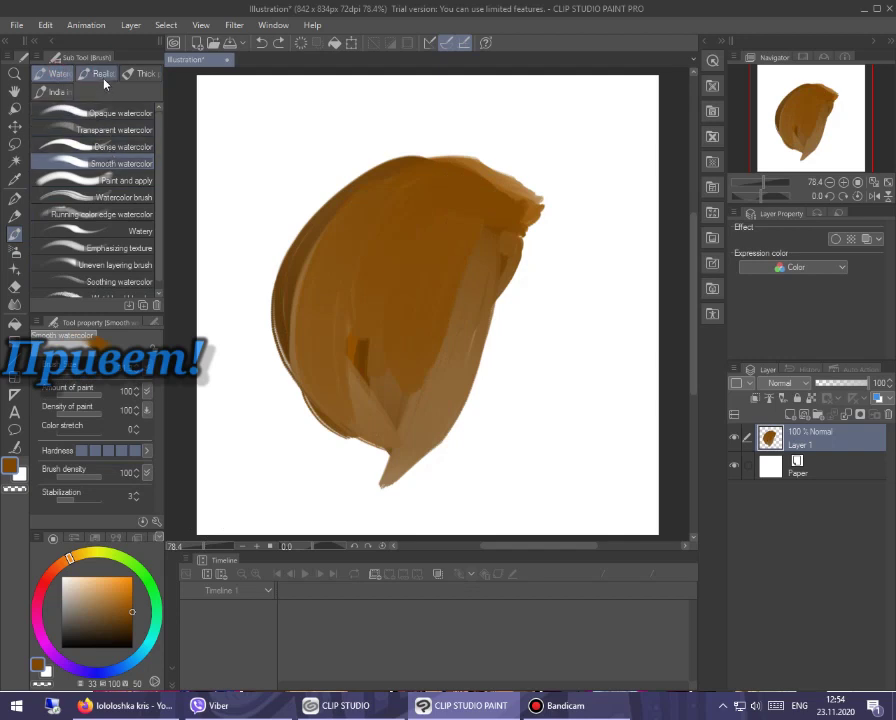
{"action": "left_click", "coordinate": [98, 73]}
{"action": "left_click", "coordinate": [76, 124]}
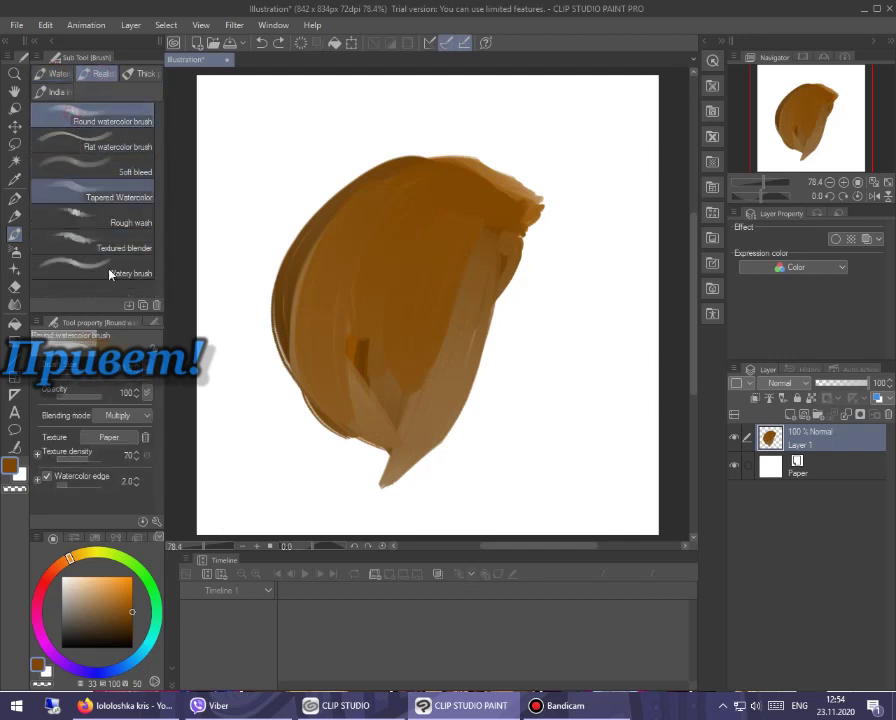
{"action": "left_click_drag", "start_coordinate": [436, 184], "coordinate": [432, 392]}
{"action": "left_click_drag", "start_coordinate": [461, 195], "coordinate": [408, 413]}
{"action": "left_click_drag", "start_coordinate": [424, 190], "coordinate": [396, 410]}
{"action": "mouse_move", "coordinate": [379, 190]}
{"action": "left_mouse_down"}
{"action": "mouse_move", "coordinate": [330, 240]}
{"action": "mouse_move", "coordinate": [345, 382]}
{"action": "left_mouse_up"}
{"action": "left_click_drag", "start_coordinate": [318, 228], "coordinate": [354, 401]}
{"action": "key", "text": "ctrl+z"}
{"action": "key", "text": "ctrl+z"}
{"action": "key", "text": "ctrl+z"}
{"action": "key", "text": "ctrl+z"}
{"action": "key", "text": "ctrl+z"}
{"action": "key", "text": "ctrl+z"}
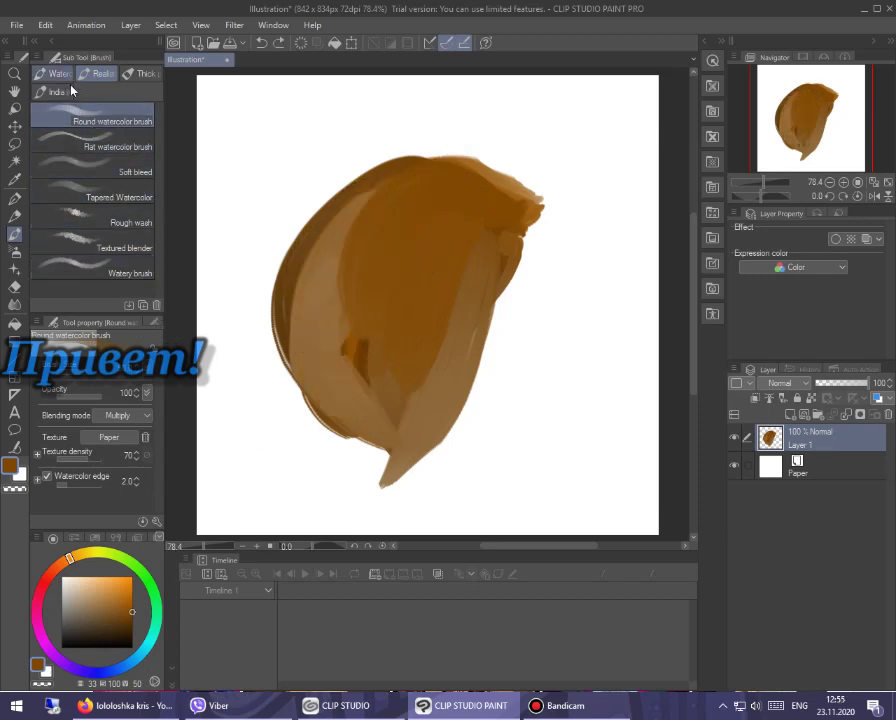
{"action": "key", "text": "ctrl+z"}
Step: Paint long brown strands down the left side of the hair with the Watercolor brush
{"action": "left_click", "coordinate": [64, 77]}
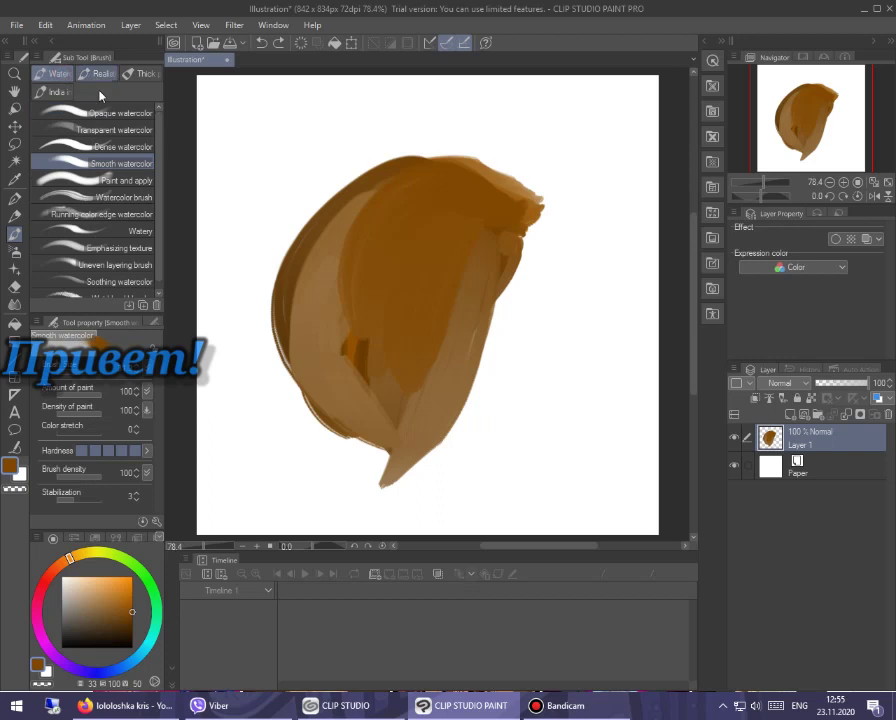
{"action": "left_click", "coordinate": [86, 198]}
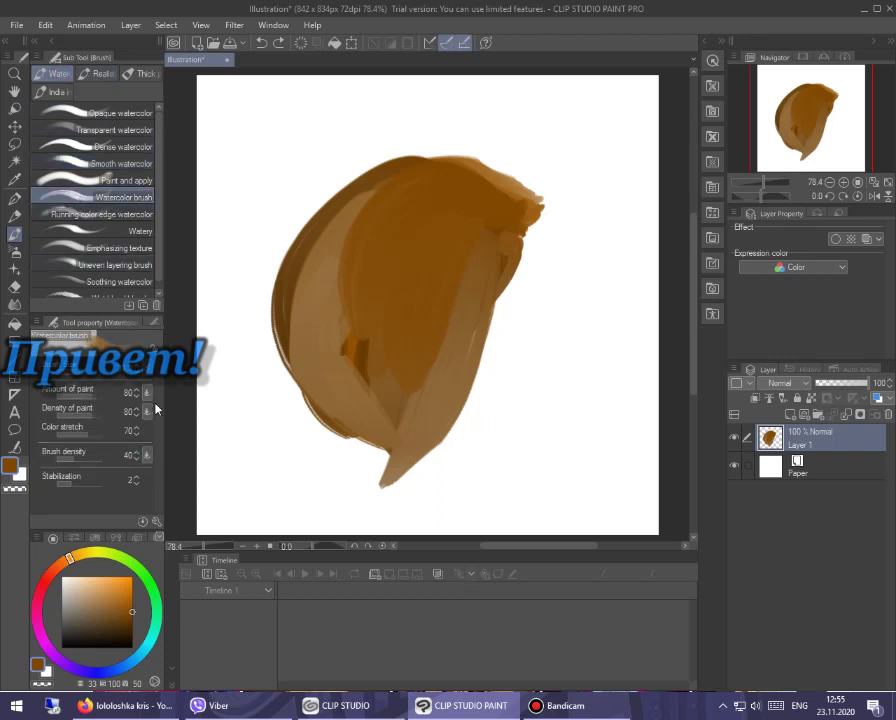
{"action": "left_click_drag", "start_coordinate": [357, 356], "coordinate": [383, 430]}
{"action": "mouse_move", "coordinate": [340, 226]}
{"action": "left_mouse_down"}
{"action": "mouse_move", "coordinate": [319, 330]}
{"action": "mouse_move", "coordinate": [364, 445]}
{"action": "left_mouse_up"}
Step: Paint light tan (33/29/81) highlight strands across the crown and middle of the hair
{"action": "left_click", "coordinate": [85, 593]}
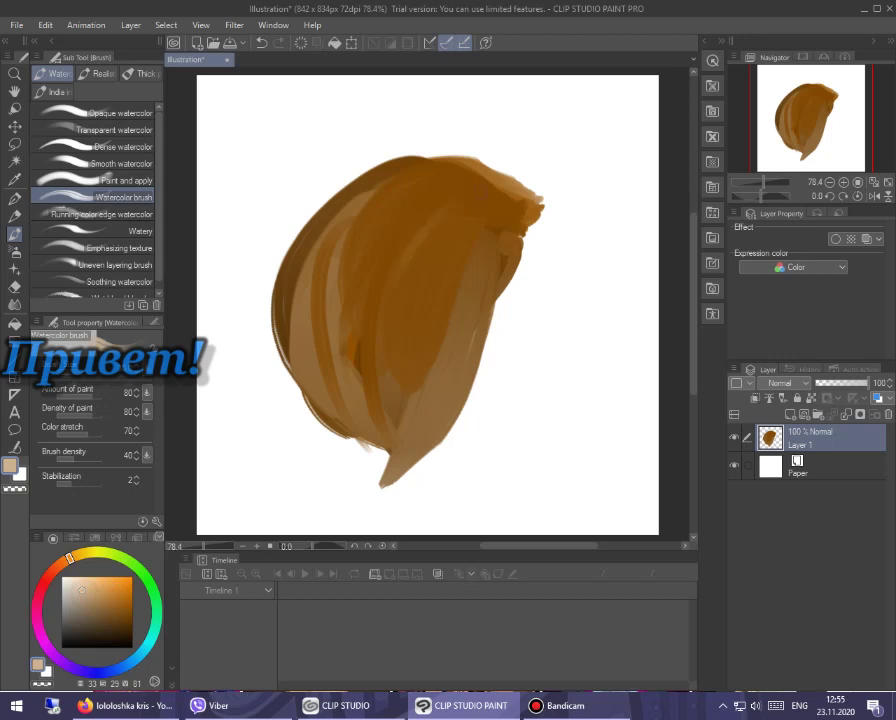
{"action": "mouse_move", "coordinate": [487, 198]}
{"action": "left_mouse_down"}
{"action": "mouse_move", "coordinate": [401, 314]}
{"action": "mouse_move", "coordinate": [394, 304]}
{"action": "left_mouse_up"}
{"action": "left_click_drag", "start_coordinate": [450, 194], "coordinate": [378, 286]}
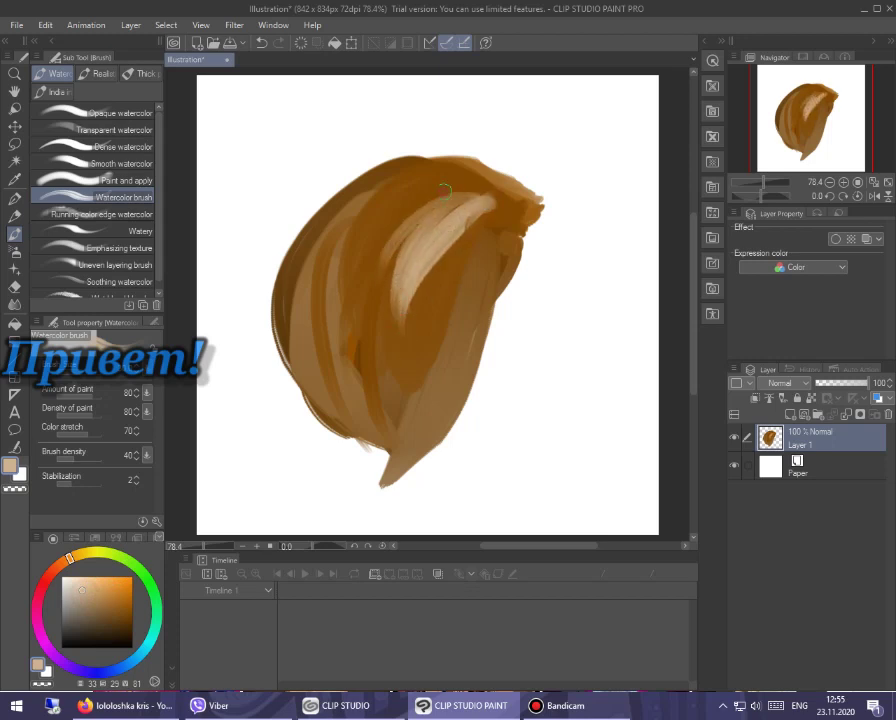
{"action": "mouse_move", "coordinate": [378, 213]}
{"action": "left_mouse_down"}
{"action": "mouse_move", "coordinate": [400, 250]}
{"action": "mouse_move", "coordinate": [363, 204]}
{"action": "mouse_move", "coordinate": [382, 240]}
{"action": "mouse_move", "coordinate": [406, 194]}
{"action": "mouse_move", "coordinate": [367, 206]}
{"action": "mouse_move", "coordinate": [335, 250]}
{"action": "mouse_move", "coordinate": [350, 215]}
{"action": "mouse_move", "coordinate": [394, 232]}
{"action": "mouse_move", "coordinate": [475, 205]}
{"action": "mouse_move", "coordinate": [360, 240]}
{"action": "mouse_move", "coordinate": [400, 200]}
{"action": "mouse_move", "coordinate": [350, 260]}
{"action": "mouse_move", "coordinate": [456, 177]}
{"action": "mouse_move", "coordinate": [339, 285]}
{"action": "left_mouse_up"}
{"action": "left_click_drag", "start_coordinate": [400, 186], "coordinate": [314, 262]}
{"action": "left_click_drag", "start_coordinate": [422, 153], "coordinate": [328, 225]}
{"action": "left_click_drag", "start_coordinate": [358, 182], "coordinate": [291, 304]}
{"action": "mouse_move", "coordinate": [399, 161]}
{"action": "left_mouse_down"}
{"action": "mouse_move", "coordinate": [291, 320]}
{"action": "mouse_move", "coordinate": [353, 268]}
{"action": "left_mouse_up"}
{"action": "mouse_move", "coordinate": [444, 176]}
{"action": "left_mouse_down"}
{"action": "mouse_move", "coordinate": [363, 300]}
{"action": "mouse_move", "coordinate": [383, 340]}
{"action": "left_mouse_up"}
{"action": "left_click_drag", "start_coordinate": [448, 202], "coordinate": [408, 348]}
{"action": "left_click_drag", "start_coordinate": [474, 295], "coordinate": [442, 291]}
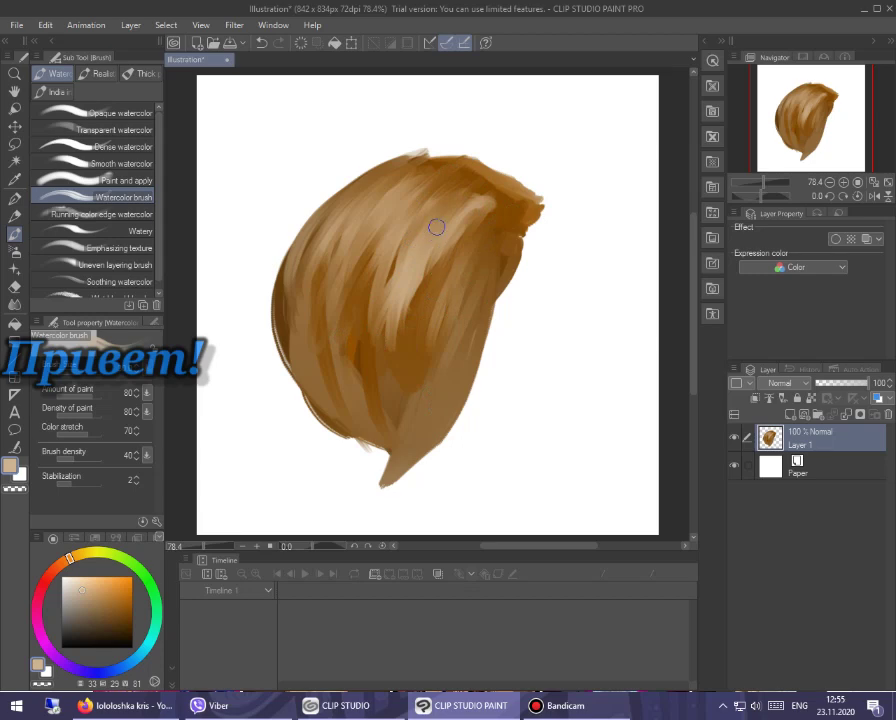
Step: Shade the lower tip and lower edges of the hair with tapered black strokes running upward
{"action": "left_click_drag", "start_coordinate": [128, 642], "coordinate": [143, 654]}
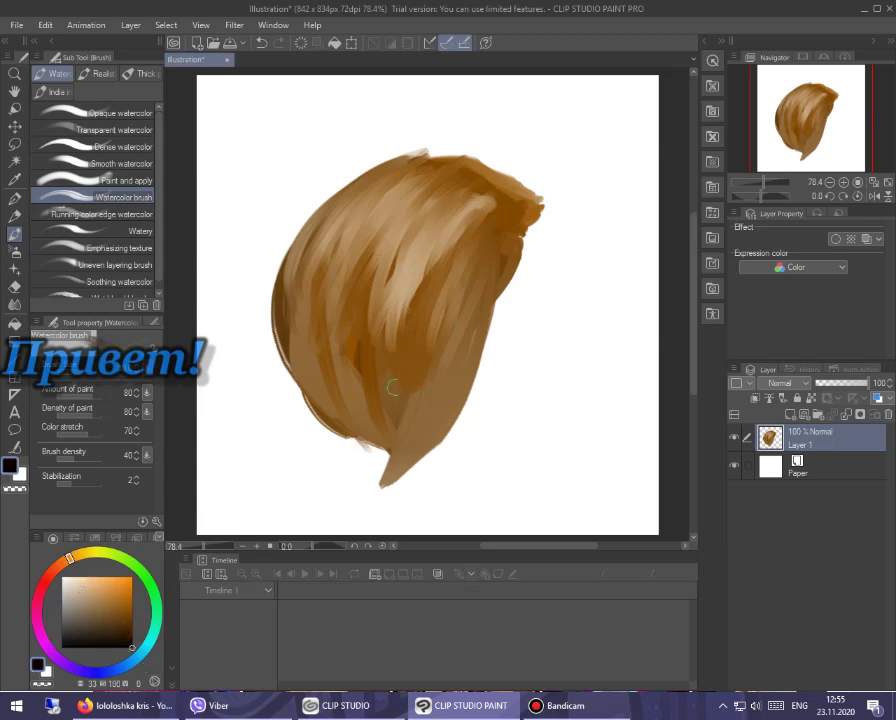
{"action": "mouse_move", "coordinate": [410, 438]}
{"action": "left_mouse_down"}
{"action": "mouse_move", "coordinate": [382, 497]}
{"action": "mouse_move", "coordinate": [424, 420]}
{"action": "left_mouse_up"}
{"action": "left_click_drag", "start_coordinate": [388, 466], "coordinate": [368, 390]}
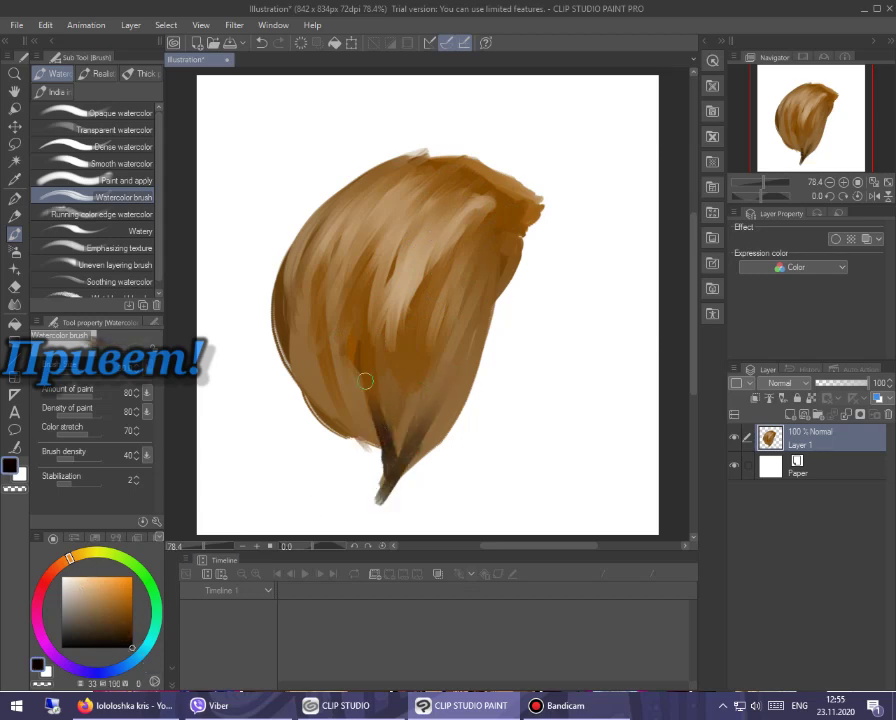
{"action": "left_click_drag", "start_coordinate": [376, 436], "coordinate": [350, 396]}
{"action": "mouse_move", "coordinate": [296, 371]}
{"action": "left_mouse_down"}
{"action": "mouse_move", "coordinate": [346, 431]}
{"action": "mouse_move", "coordinate": [343, 444]}
{"action": "mouse_move", "coordinate": [349, 428]}
{"action": "mouse_move", "coordinate": [404, 450]}
{"action": "left_mouse_up"}
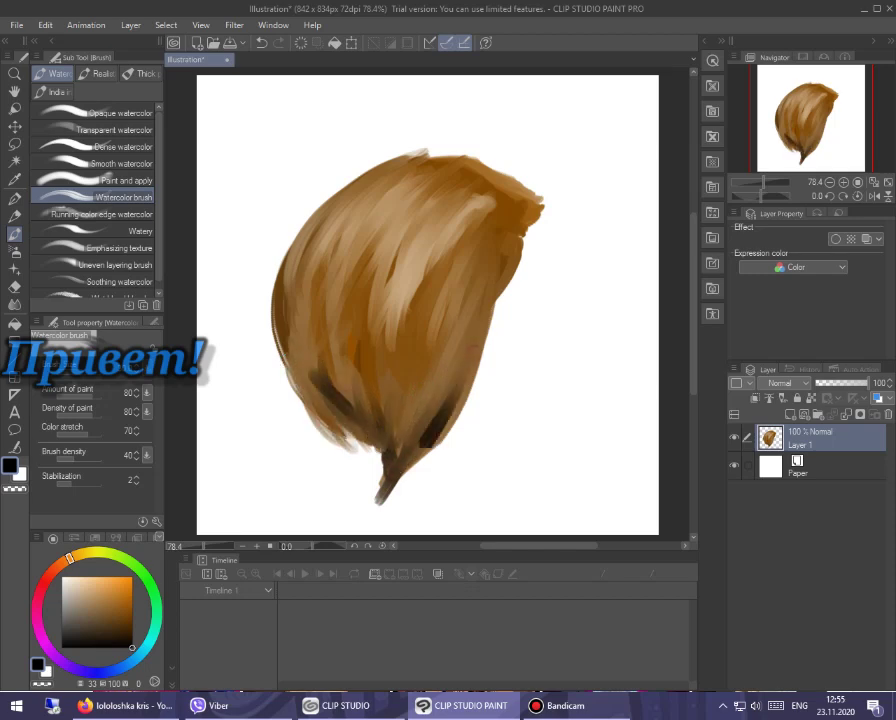
{"action": "left_click_drag", "start_coordinate": [478, 380], "coordinate": [390, 484]}
{"action": "left_click_drag", "start_coordinate": [442, 422], "coordinate": [380, 470]}
{"action": "mouse_move", "coordinate": [318, 378]}
{"action": "left_mouse_down"}
{"action": "mouse_move", "coordinate": [372, 446]}
{"action": "mouse_move", "coordinate": [305, 358]}
{"action": "left_mouse_up"}
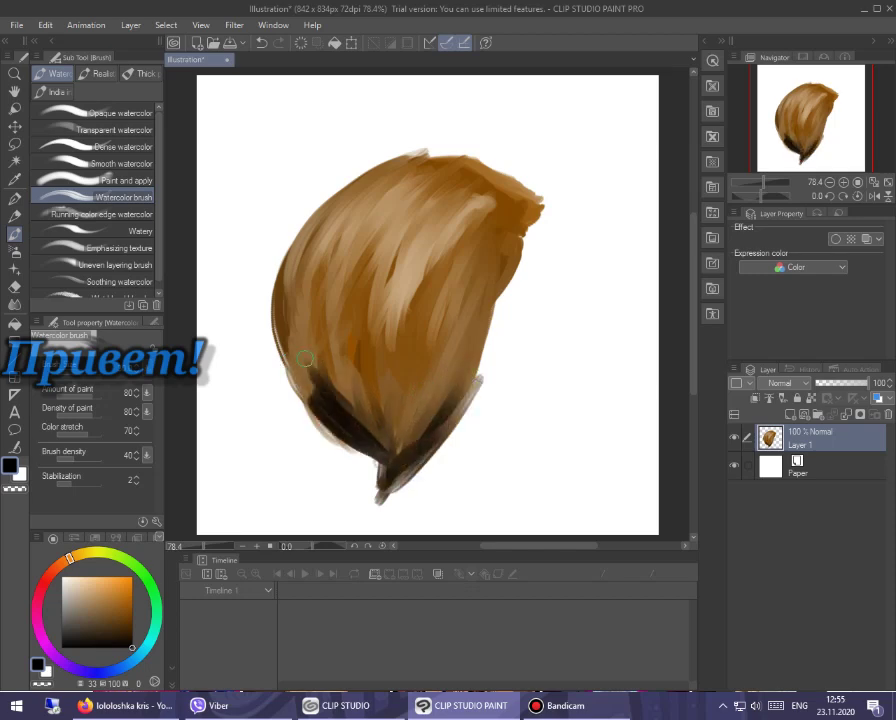
{"action": "left_click_drag", "start_coordinate": [332, 413], "coordinate": [290, 306]}
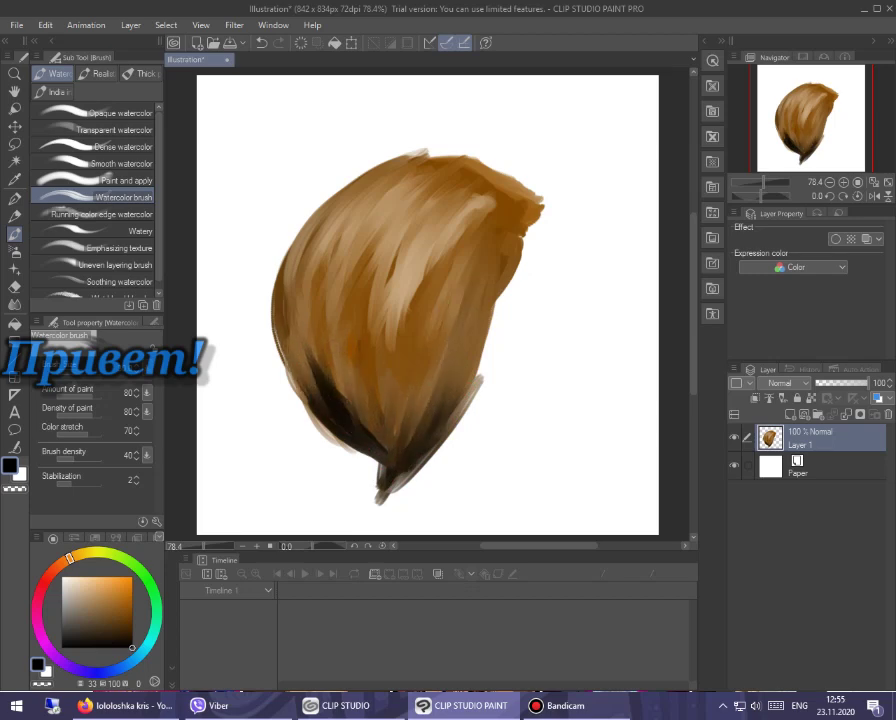
{"action": "mouse_move", "coordinate": [387, 396]}
{"action": "left_mouse_down"}
{"action": "mouse_move", "coordinate": [342, 410]}
{"action": "mouse_move", "coordinate": [320, 390]}
{"action": "mouse_move", "coordinate": [341, 354]}
{"action": "left_mouse_up"}
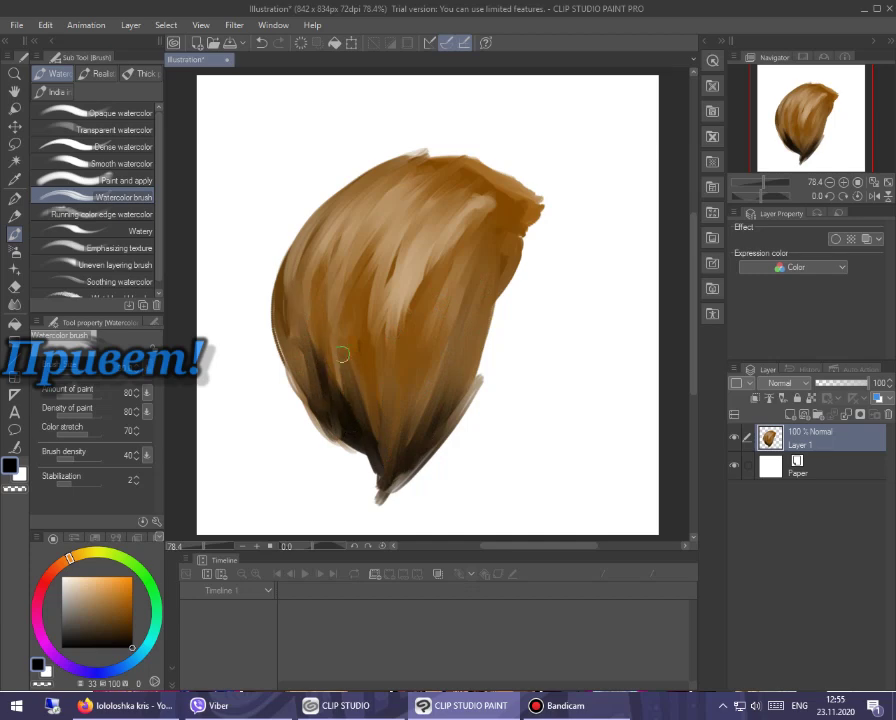
Step: Add black shadow strands at the upper right end, through the strands and along the right edge of the hair
{"action": "mouse_move", "coordinate": [446, 176]}
{"action": "left_mouse_down"}
{"action": "mouse_move", "coordinate": [515, 204]}
{"action": "mouse_move", "coordinate": [520, 230]}
{"action": "mouse_move", "coordinate": [526, 218]}
{"action": "mouse_move", "coordinate": [496, 203]}
{"action": "mouse_move", "coordinate": [520, 192]}
{"action": "mouse_move", "coordinate": [446, 178]}
{"action": "left_mouse_up"}
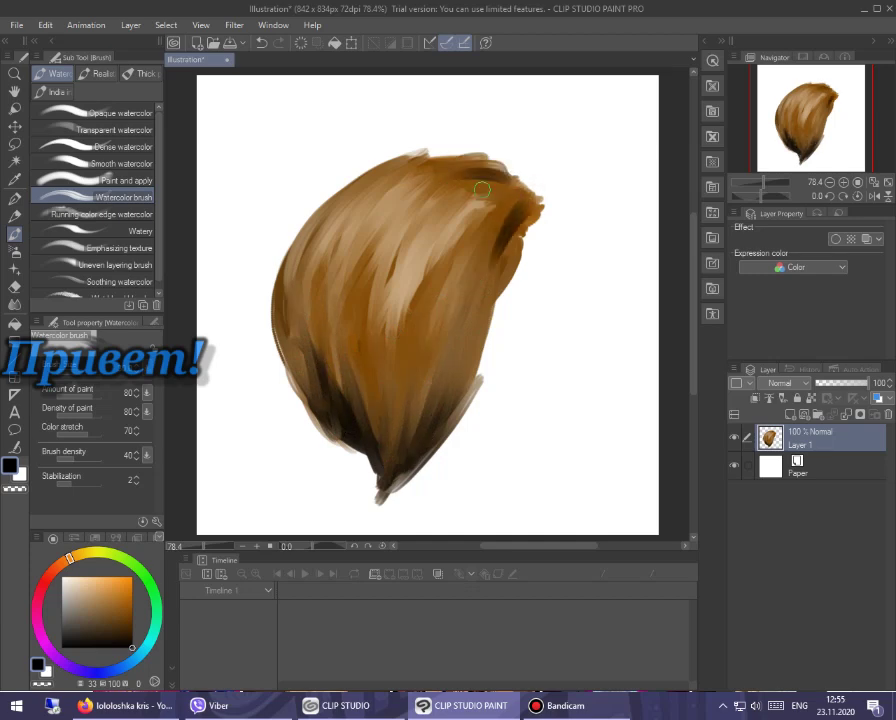
{"action": "mouse_move", "coordinate": [508, 207]}
{"action": "left_mouse_down"}
{"action": "mouse_move", "coordinate": [496, 286]}
{"action": "mouse_move", "coordinate": [508, 230]}
{"action": "mouse_move", "coordinate": [380, 464]}
{"action": "mouse_move", "coordinate": [486, 280]}
{"action": "mouse_move", "coordinate": [500, 212]}
{"action": "mouse_move", "coordinate": [376, 451]}
{"action": "mouse_move", "coordinate": [300, 290]}
{"action": "mouse_move", "coordinate": [340, 190]}
{"action": "mouse_move", "coordinate": [295, 270]}
{"action": "mouse_move", "coordinate": [290, 250]}
{"action": "mouse_move", "coordinate": [344, 284]}
{"action": "mouse_move", "coordinate": [400, 352]}
{"action": "mouse_move", "coordinate": [416, 429]}
{"action": "left_mouse_up"}
{"action": "mouse_move", "coordinate": [475, 243]}
{"action": "left_mouse_down"}
{"action": "mouse_move", "coordinate": [516, 225]}
{"action": "mouse_move", "coordinate": [514, 235]}
{"action": "mouse_move", "coordinate": [497, 234]}
{"action": "mouse_move", "coordinate": [505, 256]}
{"action": "mouse_move", "coordinate": [476, 376]}
{"action": "left_mouse_up"}
Step: Try erasing along the right edge of the hair with the Snap eraser and undo it
{"action": "key", "text": "e"}
{"action": "mouse_move", "coordinate": [500, 232]}
{"action": "left_mouse_down"}
{"action": "mouse_move", "coordinate": [446, 378]}
{"action": "mouse_move", "coordinate": [412, 415]}
{"action": "mouse_move", "coordinate": [443, 452]}
{"action": "left_mouse_up"}
{"action": "key", "text": "ctrl+z"}
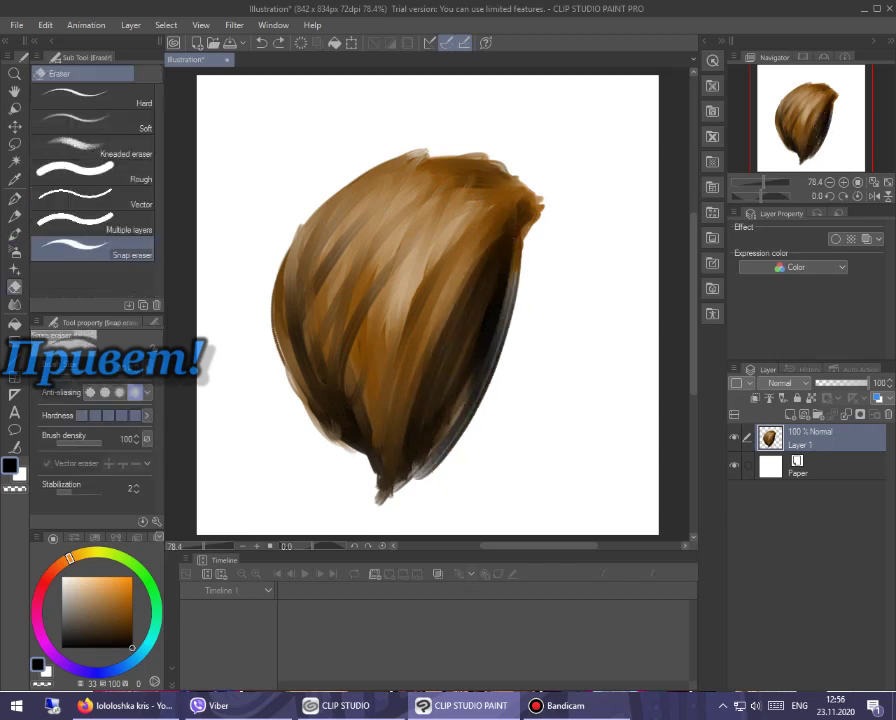
Step: Paint greyish-tan (33/28/65) strands over the dark right side and the crown with the Watercolor brush
{"action": "key", "text": "b"}
{"action": "left_click", "coordinate": [82, 601]}
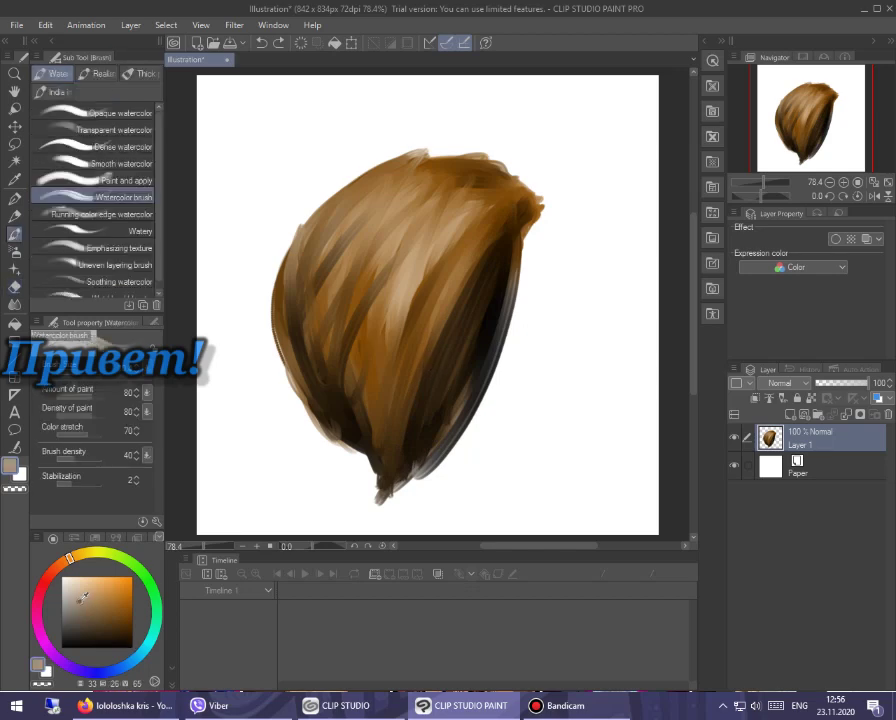
{"action": "left_click_drag", "start_coordinate": [499, 250], "coordinate": [440, 428]}
{"action": "left_click_drag", "start_coordinate": [517, 216], "coordinate": [436, 448]}
{"action": "mouse_move", "coordinate": [496, 238]}
{"action": "left_mouse_down"}
{"action": "mouse_move", "coordinate": [428, 416]}
{"action": "mouse_move", "coordinate": [480, 210]}
{"action": "mouse_move", "coordinate": [390, 366]}
{"action": "mouse_move", "coordinate": [376, 216]}
{"action": "mouse_move", "coordinate": [340, 222]}
{"action": "mouse_move", "coordinate": [358, 403]}
{"action": "left_mouse_up"}
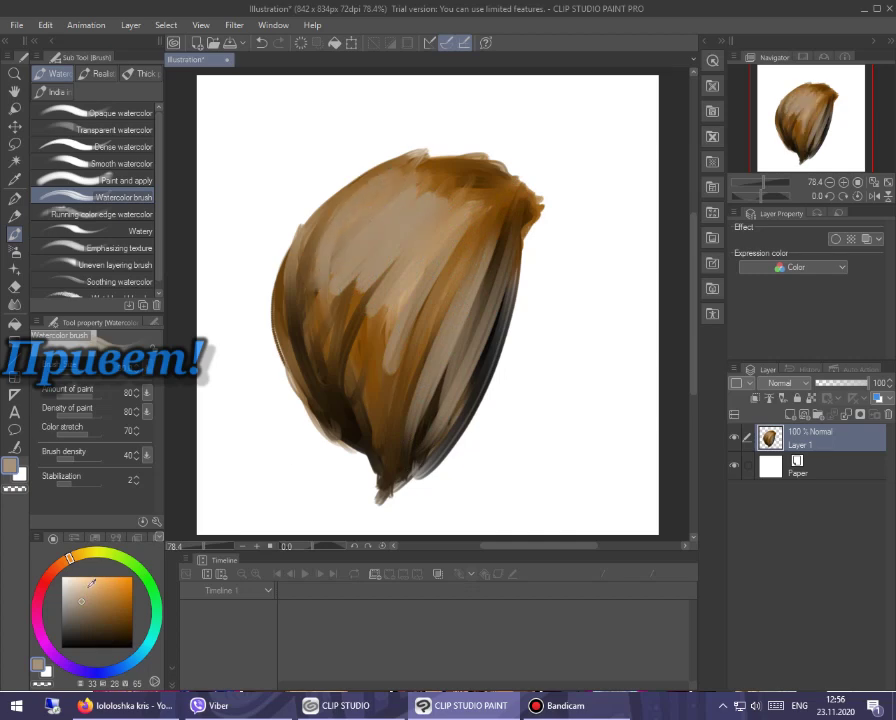
Step: Paint bright orange-tan (33/63/93) strands down the hair and over the upper left crown
{"action": "left_click", "coordinate": [107, 581]}
{"action": "mouse_move", "coordinate": [378, 212]}
{"action": "left_mouse_down"}
{"action": "mouse_move", "coordinate": [334, 244]}
{"action": "mouse_move", "coordinate": [426, 200]}
{"action": "mouse_move", "coordinate": [420, 300]}
{"action": "mouse_move", "coordinate": [486, 212]}
{"action": "mouse_move", "coordinate": [320, 290]}
{"action": "mouse_move", "coordinate": [300, 210]}
{"action": "mouse_move", "coordinate": [290, 300]}
{"action": "mouse_move", "coordinate": [306, 263]}
{"action": "mouse_move", "coordinate": [378, 460]}
{"action": "left_mouse_up"}
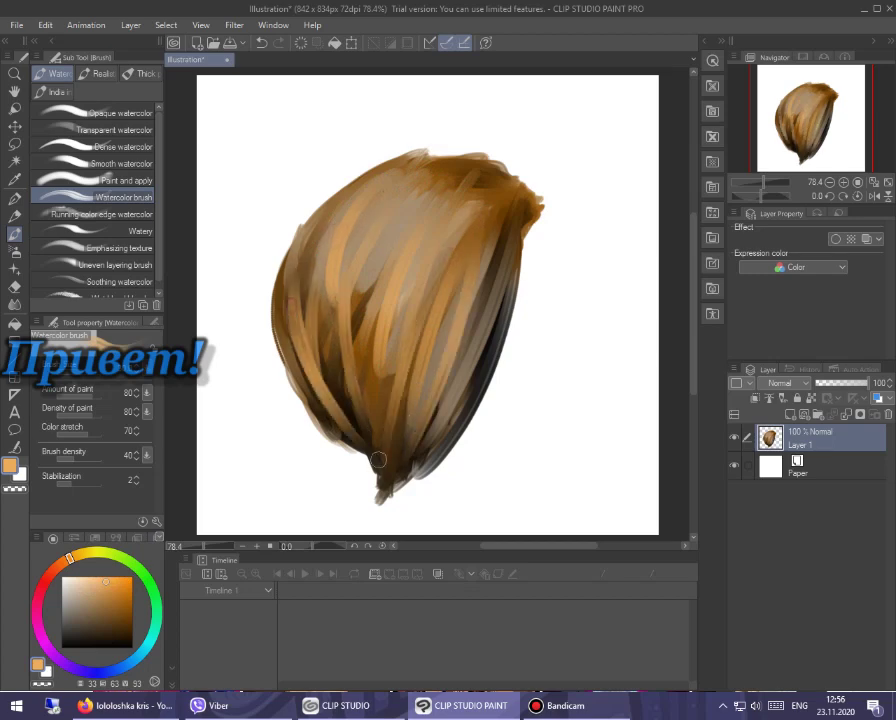
{"action": "mouse_move", "coordinate": [337, 238]}
{"action": "left_mouse_down"}
{"action": "mouse_move", "coordinate": [406, 206]}
{"action": "mouse_move", "coordinate": [404, 191]}
{"action": "mouse_move", "coordinate": [344, 276]}
{"action": "mouse_move", "coordinate": [372, 190]}
{"action": "mouse_move", "coordinate": [297, 284]}
{"action": "left_mouse_up"}
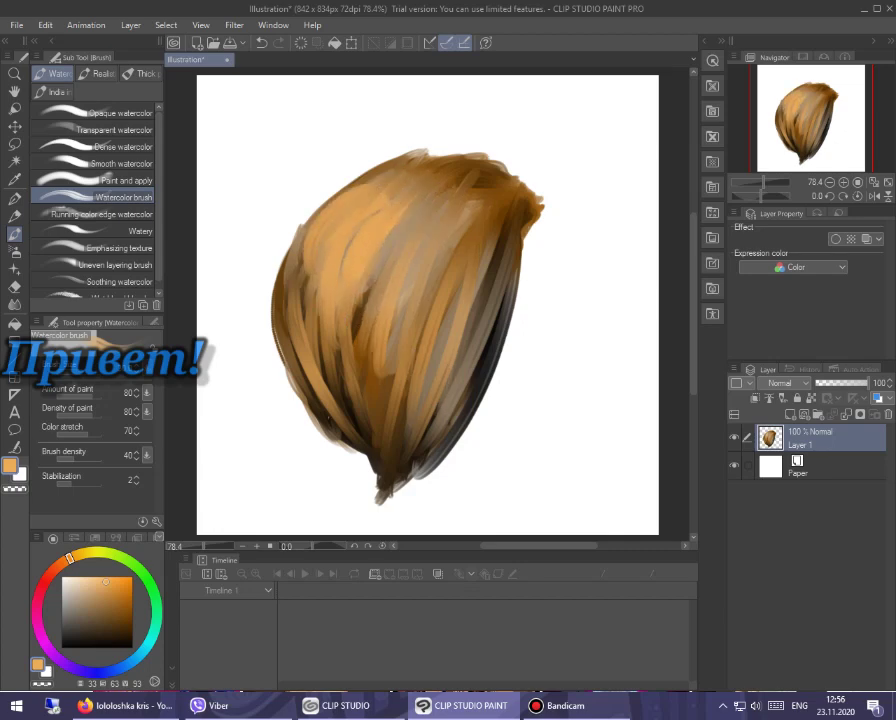
Step: Paint dark brown (33/86/43) strands up from the lower tip, across the top and down the right side of the hair
{"action": "left_click", "coordinate": [122, 617]}
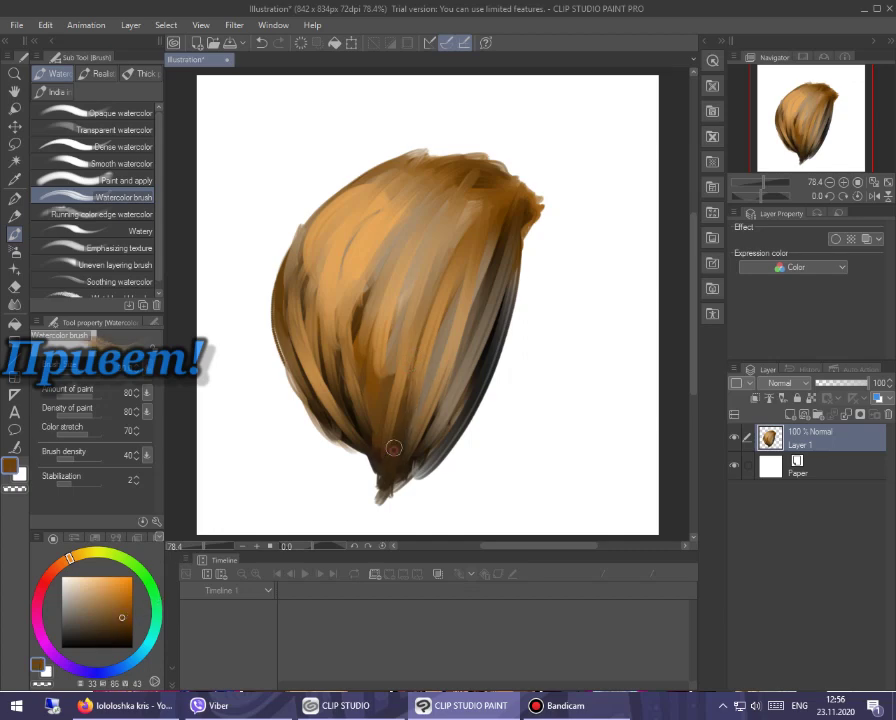
{"action": "mouse_move", "coordinate": [342, 353]}
{"action": "left_mouse_down"}
{"action": "mouse_move", "coordinate": [318, 350]}
{"action": "mouse_move", "coordinate": [313, 396]}
{"action": "left_mouse_up"}
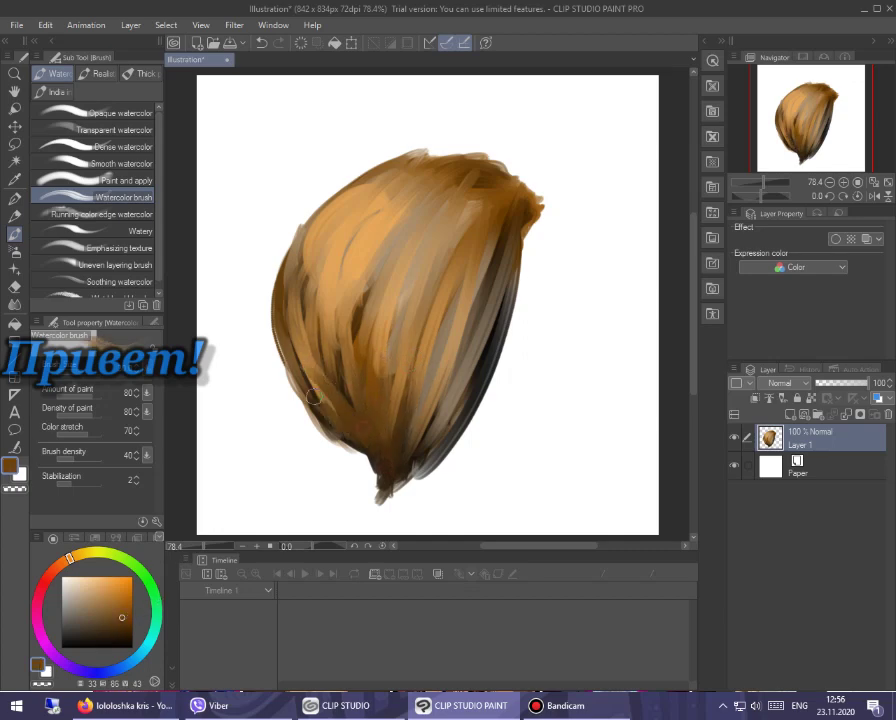
{"action": "mouse_move", "coordinate": [400, 488]}
{"action": "left_mouse_down"}
{"action": "mouse_move", "coordinate": [448, 388]}
{"action": "mouse_move", "coordinate": [446, 335]}
{"action": "left_mouse_up"}
{"action": "left_click_drag", "start_coordinate": [482, 226], "coordinate": [440, 305]}
{"action": "left_click_drag", "start_coordinate": [486, 208], "coordinate": [424, 248]}
{"action": "left_click_drag", "start_coordinate": [479, 193], "coordinate": [390, 201]}
{"action": "left_click_drag", "start_coordinate": [466, 276], "coordinate": [422, 404]}
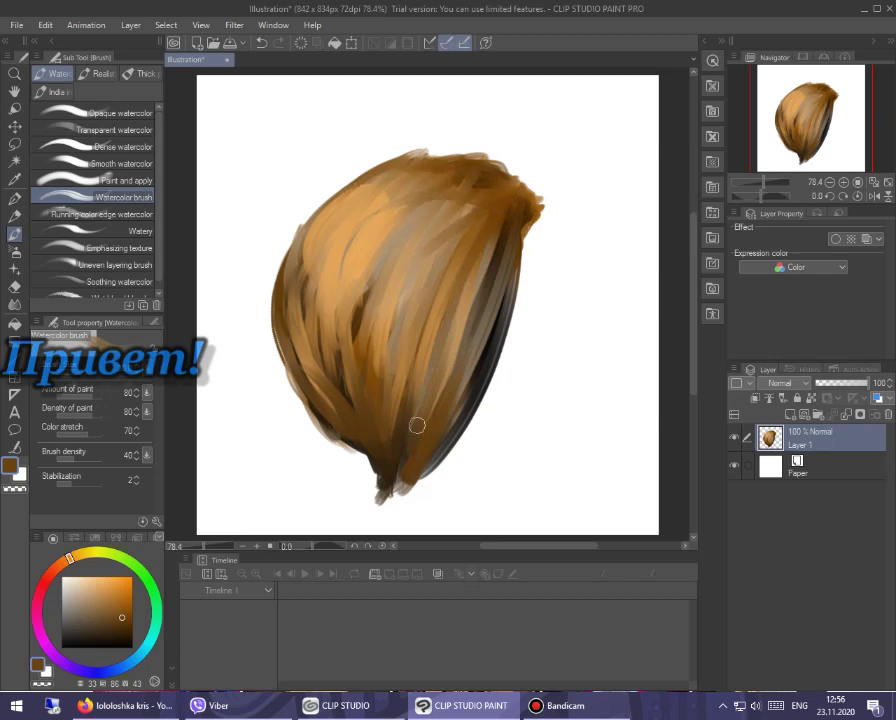
Step: Paint one more brown (33/86/43) strand down the right side of the hair with the Watercolor brush
{"action": "left_click_drag", "start_coordinate": [507, 226], "coordinate": [450, 430]}
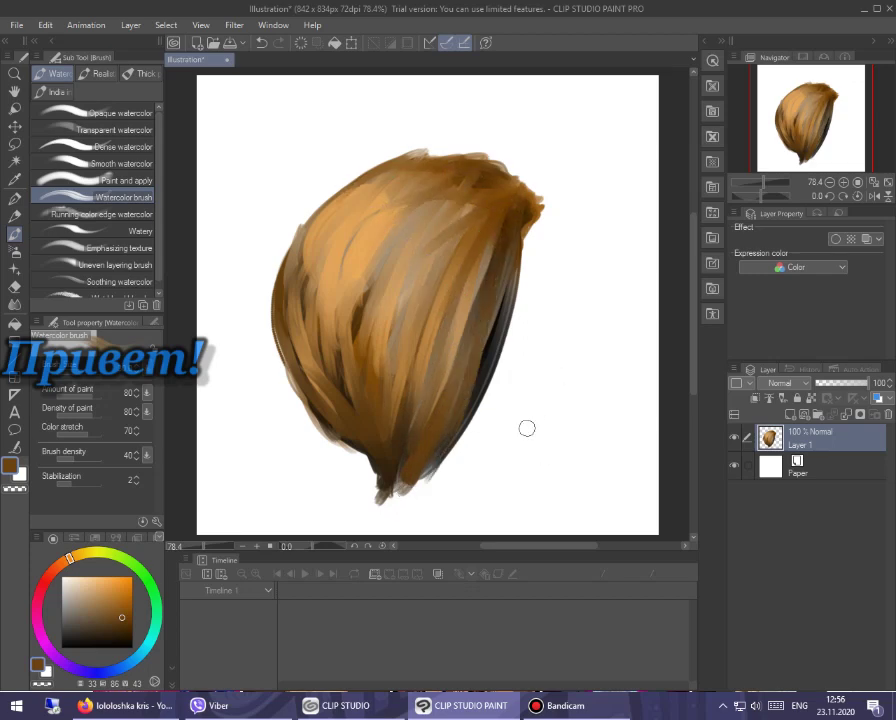
Step: Smudge the left and central strands downward with the Finger tip blend tool and pull the lower tip into a point toward the left
{"action": "left_click", "coordinate": [14, 303]}
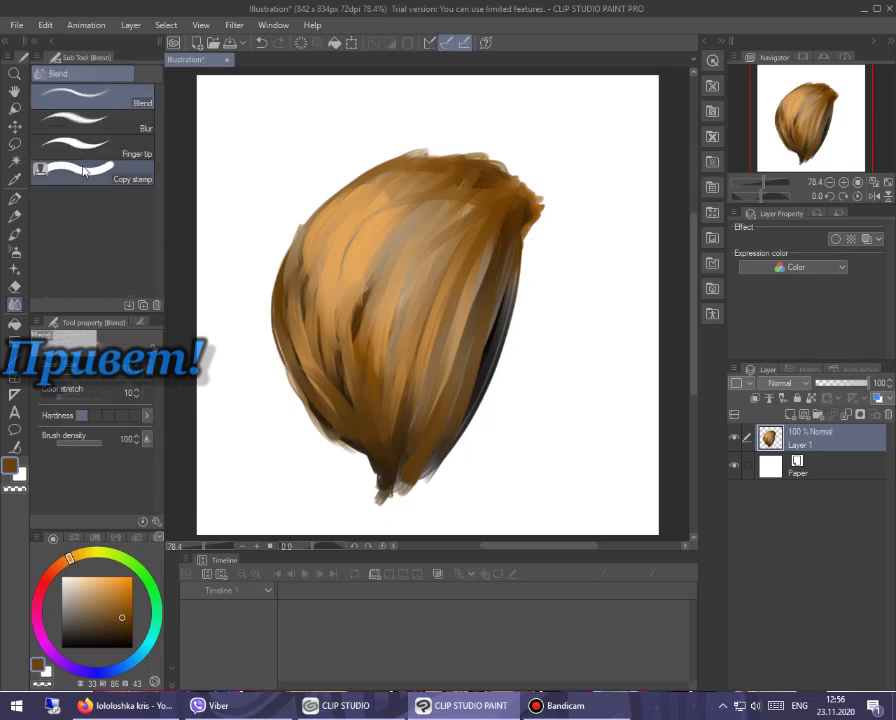
{"action": "mouse_move", "coordinate": [417, 187]}
{"action": "left_mouse_down"}
{"action": "mouse_move", "coordinate": [356, 254]}
{"action": "mouse_move", "coordinate": [340, 362]}
{"action": "left_mouse_up"}
{"action": "mouse_move", "coordinate": [440, 206]}
{"action": "left_mouse_down"}
{"action": "mouse_move", "coordinate": [416, 356]}
{"action": "mouse_move", "coordinate": [426, 410]}
{"action": "mouse_move", "coordinate": [508, 208]}
{"action": "mouse_move", "coordinate": [387, 466]}
{"action": "mouse_move", "coordinate": [310, 496]}
{"action": "left_mouse_up"}
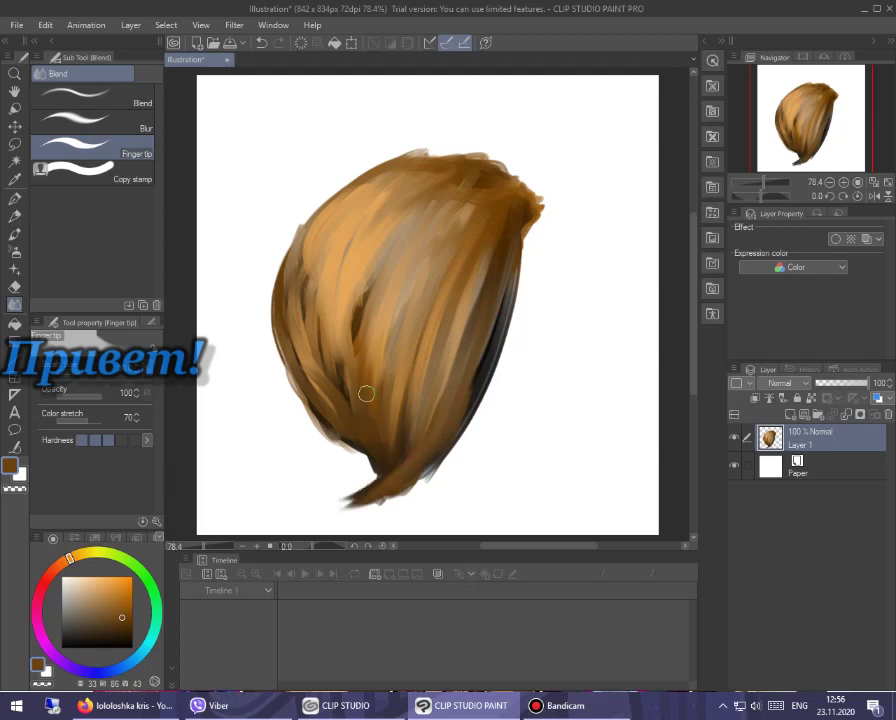
{"action": "mouse_move", "coordinate": [364, 464]}
{"action": "left_mouse_down"}
{"action": "mouse_move", "coordinate": [330, 408]}
{"action": "mouse_move", "coordinate": [362, 492]}
{"action": "left_mouse_up"}
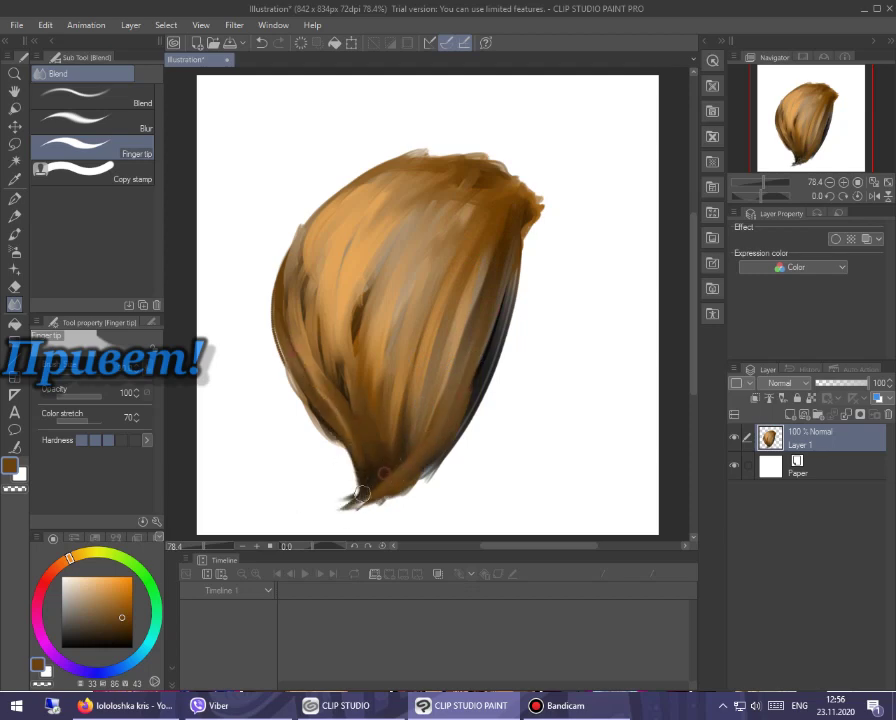
{"action": "mouse_move", "coordinate": [352, 381]}
{"action": "left_mouse_down"}
{"action": "mouse_move", "coordinate": [376, 286]}
{"action": "mouse_move", "coordinate": [428, 347]}
{"action": "left_mouse_up"}
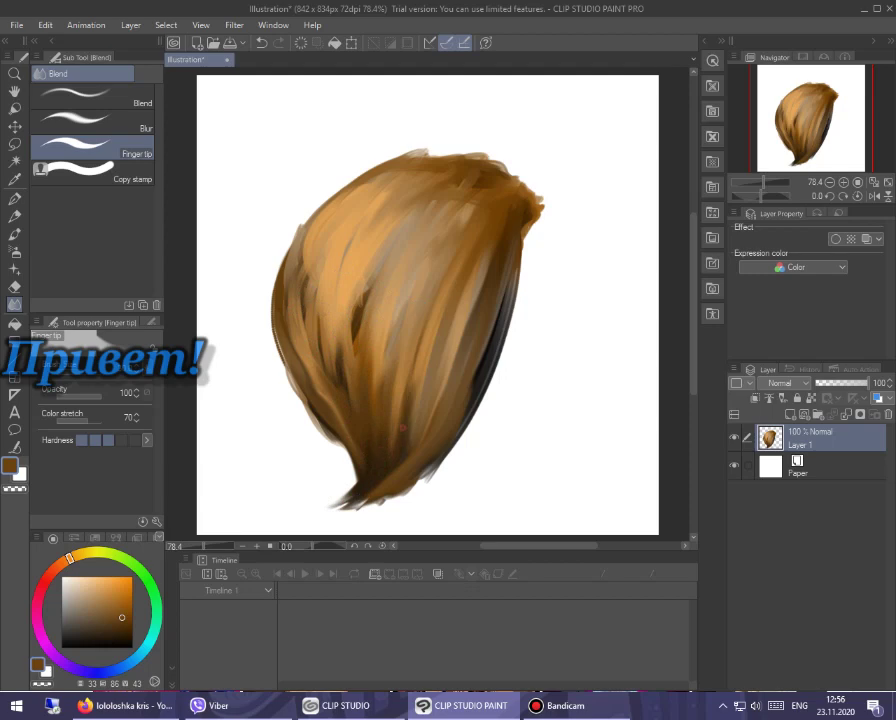
{"action": "mouse_move", "coordinate": [377, 201]}
{"action": "left_mouse_down"}
{"action": "mouse_move", "coordinate": [310, 290]}
{"action": "mouse_move", "coordinate": [360, 206]}
{"action": "mouse_move", "coordinate": [310, 320]}
{"action": "mouse_move", "coordinate": [366, 370]}
{"action": "mouse_move", "coordinate": [468, 180]}
{"action": "mouse_move", "coordinate": [444, 260]}
{"action": "mouse_move", "coordinate": [358, 392]}
{"action": "mouse_move", "coordinate": [335, 403]}
{"action": "mouse_move", "coordinate": [286, 336]}
{"action": "mouse_move", "coordinate": [382, 433]}
{"action": "left_mouse_up"}
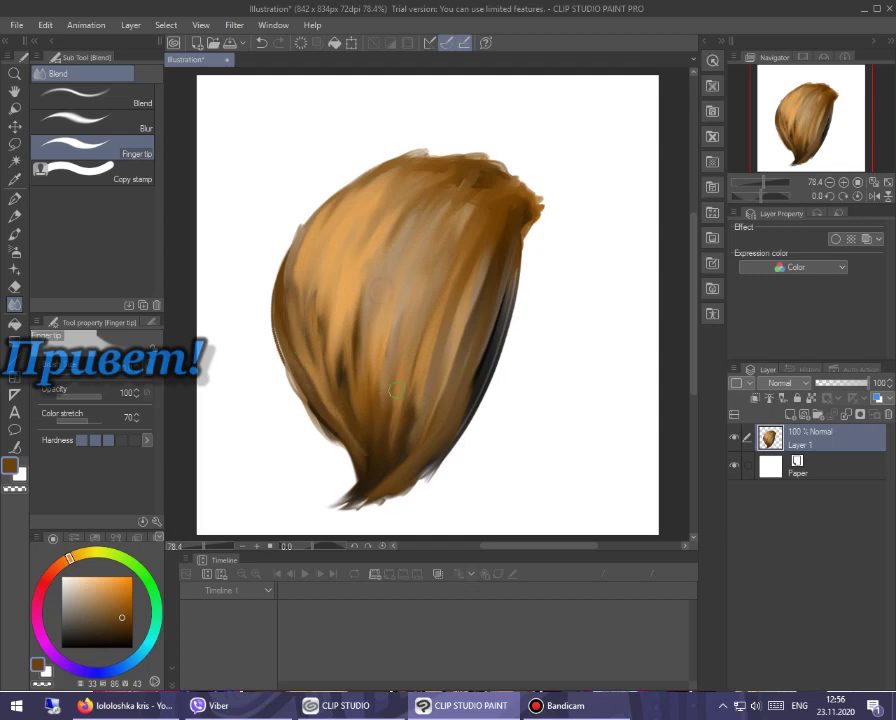
Step: Smudge the strands along the dark right side and lower centre of the hair with the Finger tip tool
{"action": "mouse_move", "coordinate": [494, 240]}
{"action": "left_mouse_down"}
{"action": "mouse_move", "coordinate": [446, 448]}
{"action": "mouse_move", "coordinate": [447, 421]}
{"action": "left_mouse_up"}
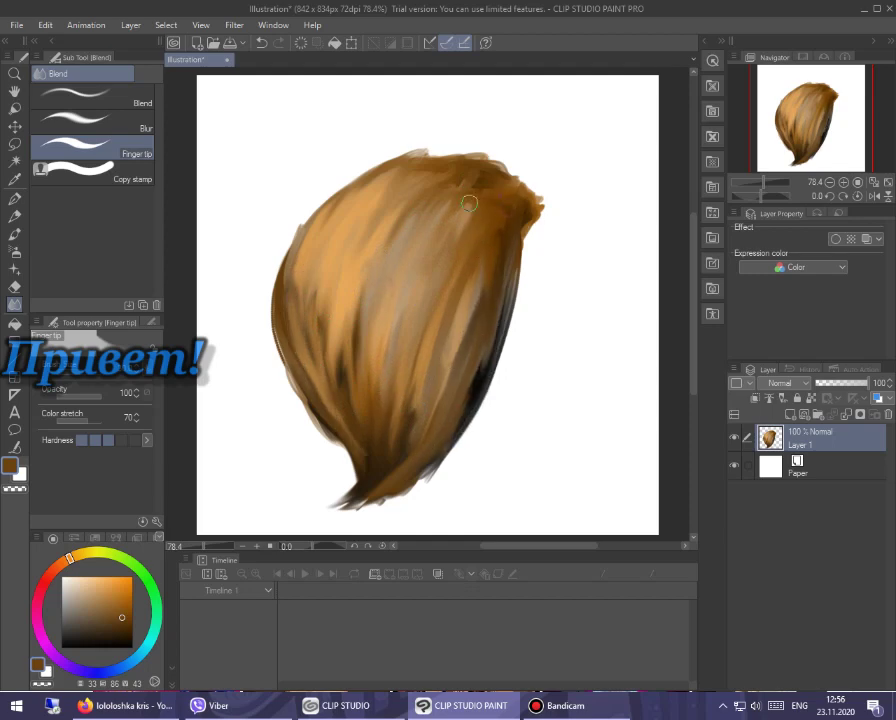
{"action": "mouse_move", "coordinate": [374, 362]}
{"action": "left_mouse_down"}
{"action": "mouse_move", "coordinate": [377, 311]}
{"action": "mouse_move", "coordinate": [410, 408]}
{"action": "left_mouse_up"}
{"action": "mouse_move", "coordinate": [501, 252]}
{"action": "left_mouse_down"}
{"action": "mouse_move", "coordinate": [472, 384]}
{"action": "mouse_move", "coordinate": [416, 476]}
{"action": "left_mouse_up"}
{"action": "left_click_drag", "start_coordinate": [457, 277], "coordinate": [394, 421]}
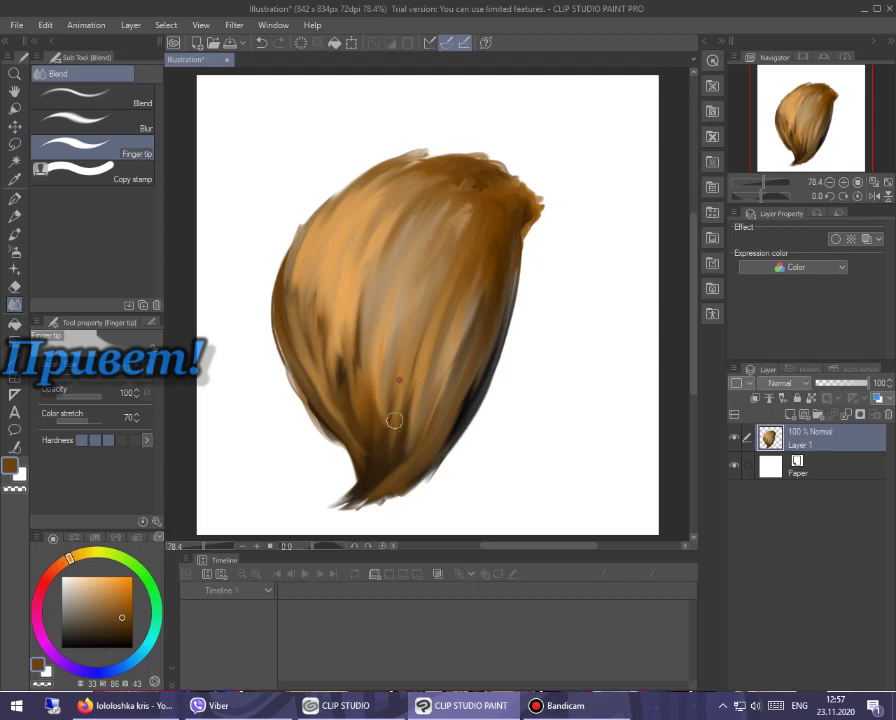
Step: Blend the dark and light strands on the left half, the lower left edge and the upper right crown with the Finger tip tool
{"action": "left_click_drag", "start_coordinate": [377, 249], "coordinate": [348, 321]}
{"action": "left_click_drag", "start_coordinate": [310, 271], "coordinate": [341, 414]}
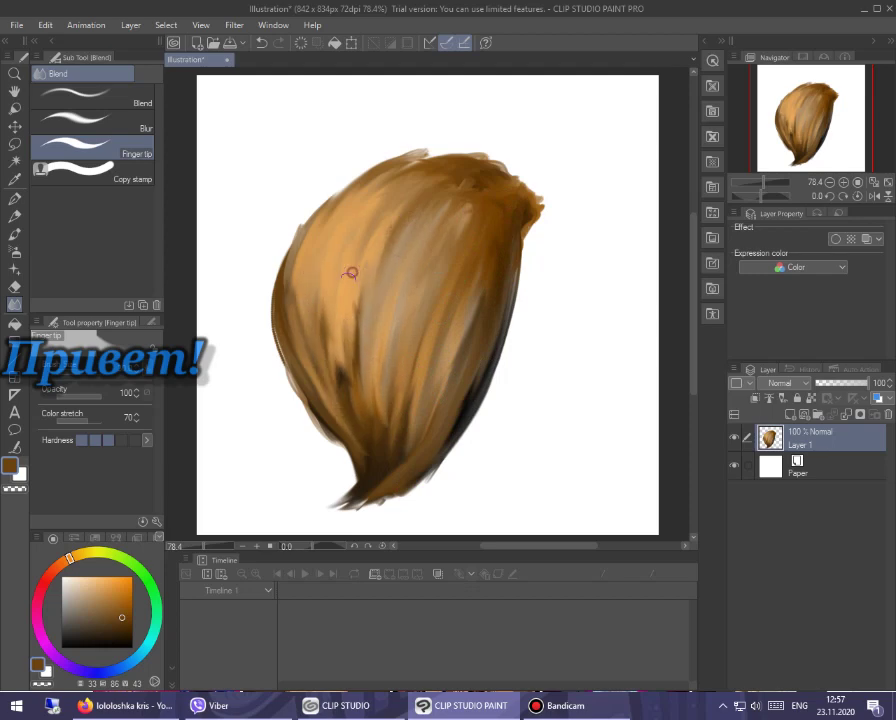
{"action": "left_click_drag", "start_coordinate": [352, 275], "coordinate": [388, 453]}
{"action": "left_click_drag", "start_coordinate": [353, 363], "coordinate": [365, 442]}
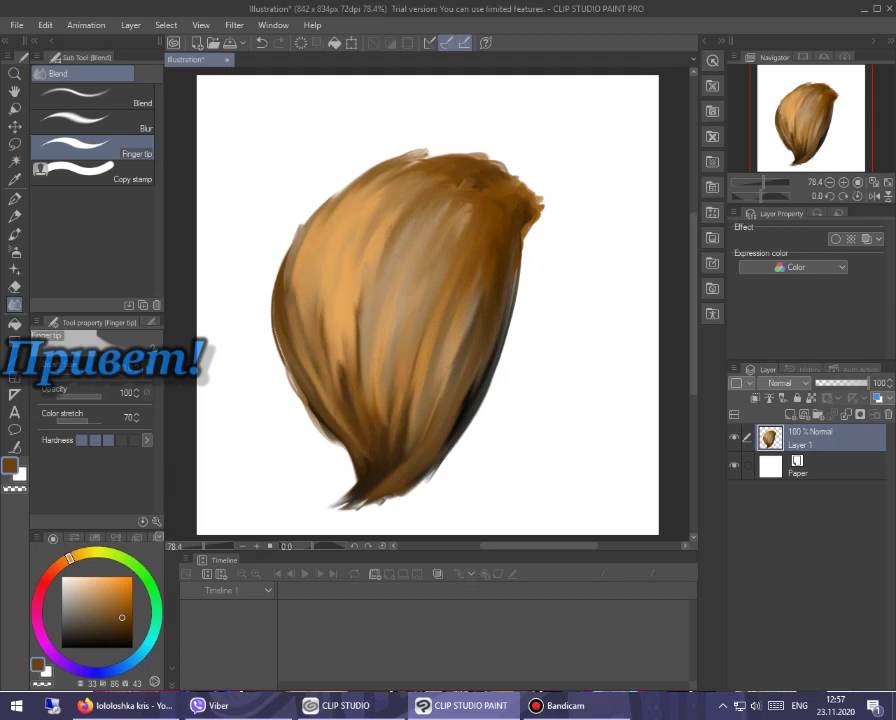
{"action": "mouse_move", "coordinate": [304, 284]}
{"action": "left_mouse_down"}
{"action": "mouse_move", "coordinate": [286, 338]}
{"action": "mouse_move", "coordinate": [396, 460]}
{"action": "left_mouse_up"}
{"action": "mouse_move", "coordinate": [293, 376]}
{"action": "left_mouse_down"}
{"action": "mouse_move", "coordinate": [351, 457]}
{"action": "mouse_move", "coordinate": [468, 222]}
{"action": "left_mouse_up"}
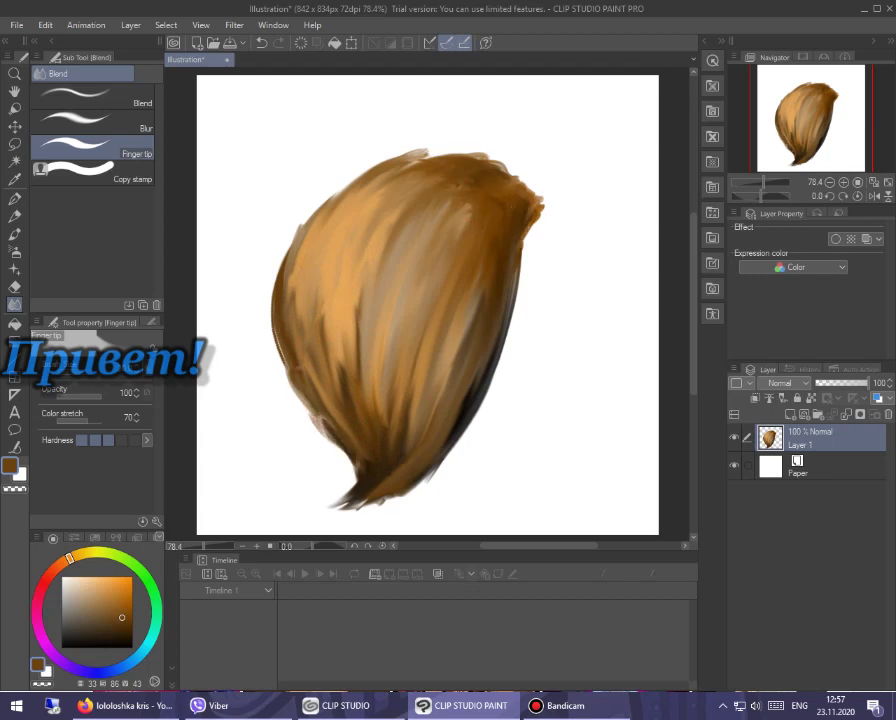